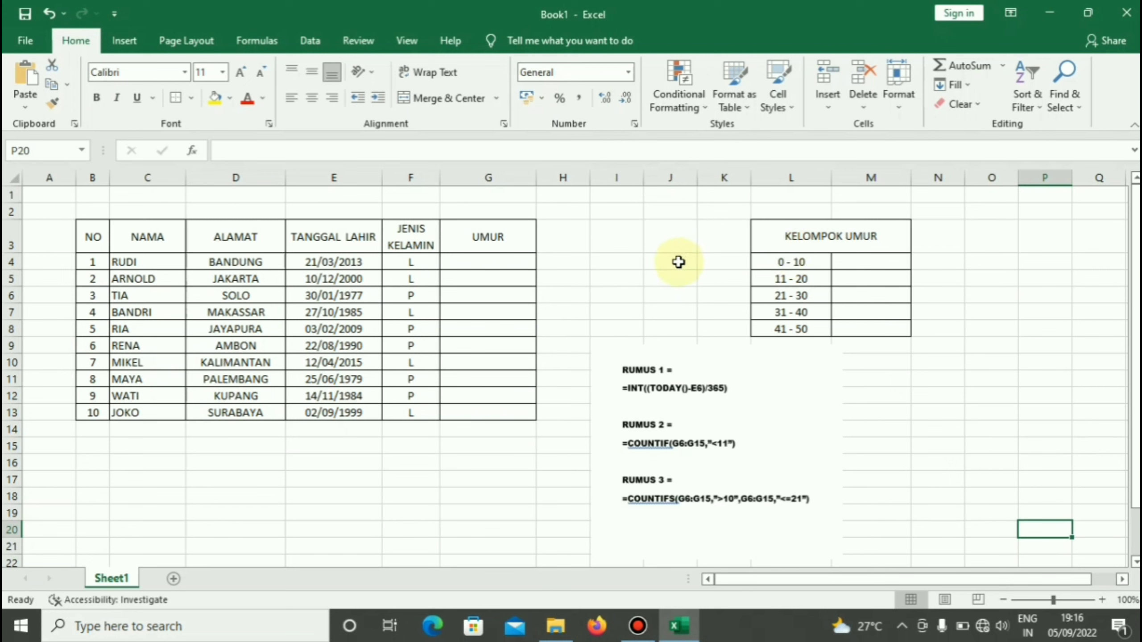
# Step: Enter =INT((TODAY()-E4)/365) in G4 so the first person's age shows 9
pyautogui.click(512, 256)
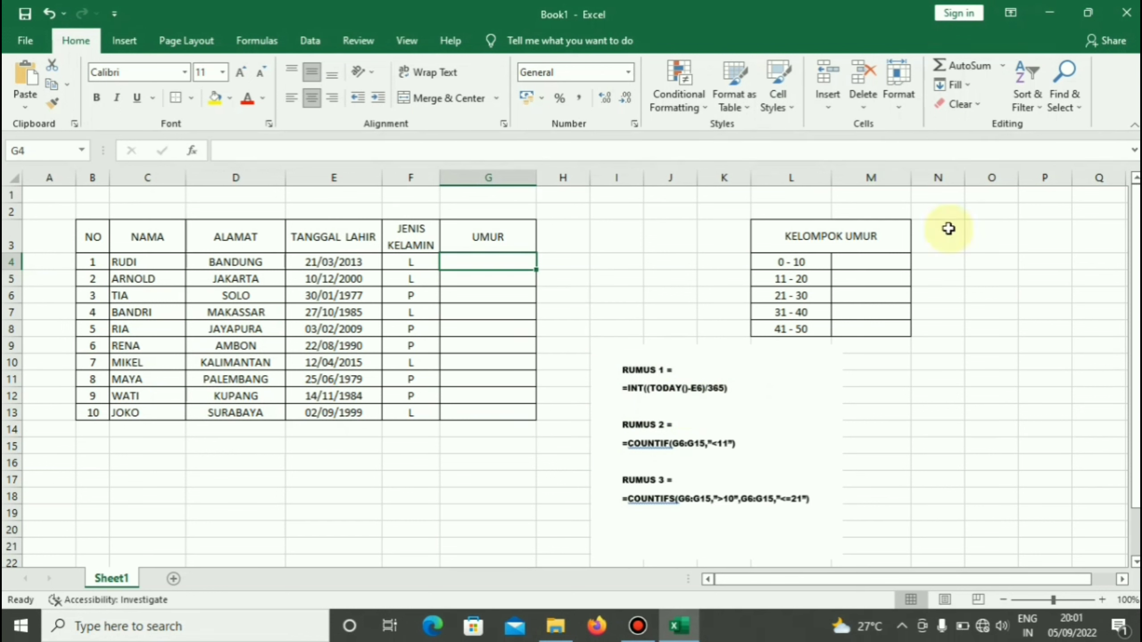
pyautogui.write('=')
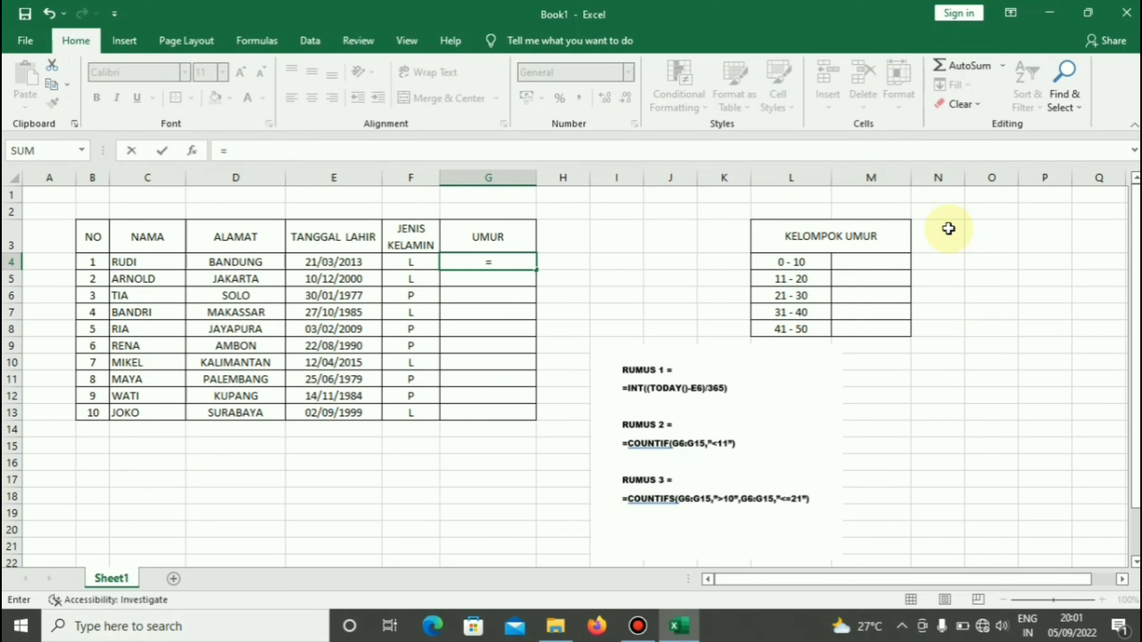
pyautogui.write('INT')
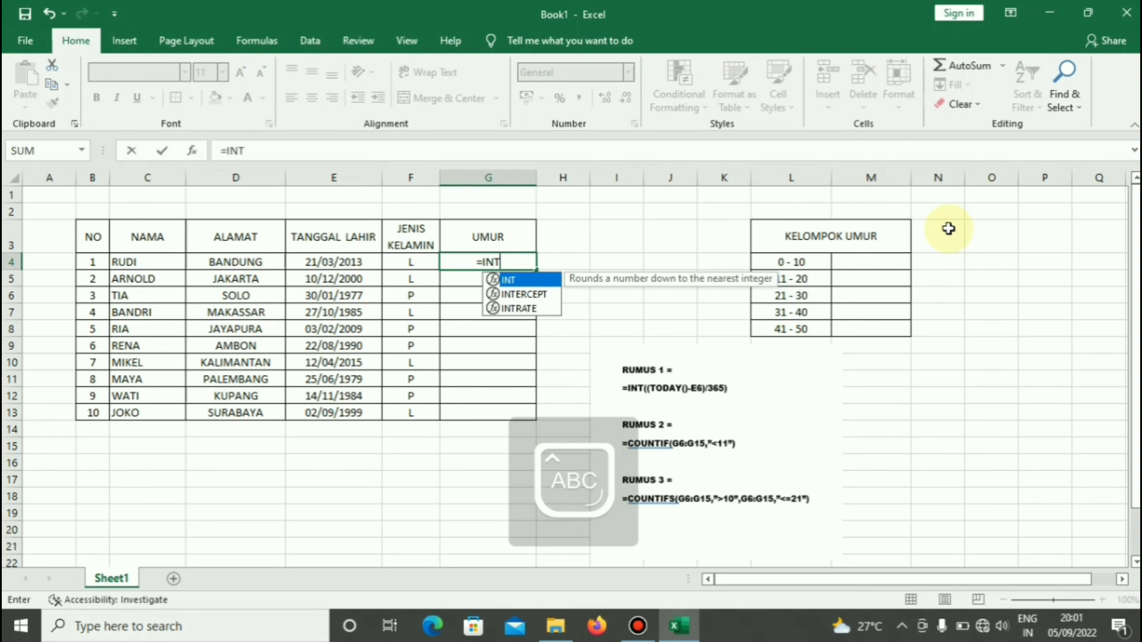
pyautogui.write('((')
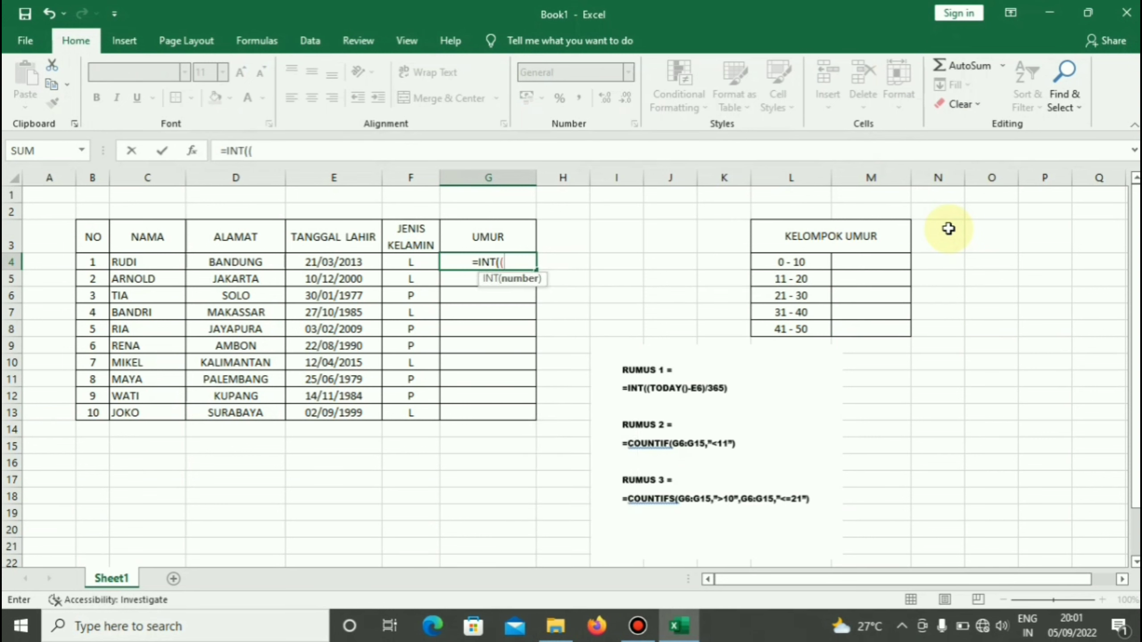
pyautogui.write('TODAY')
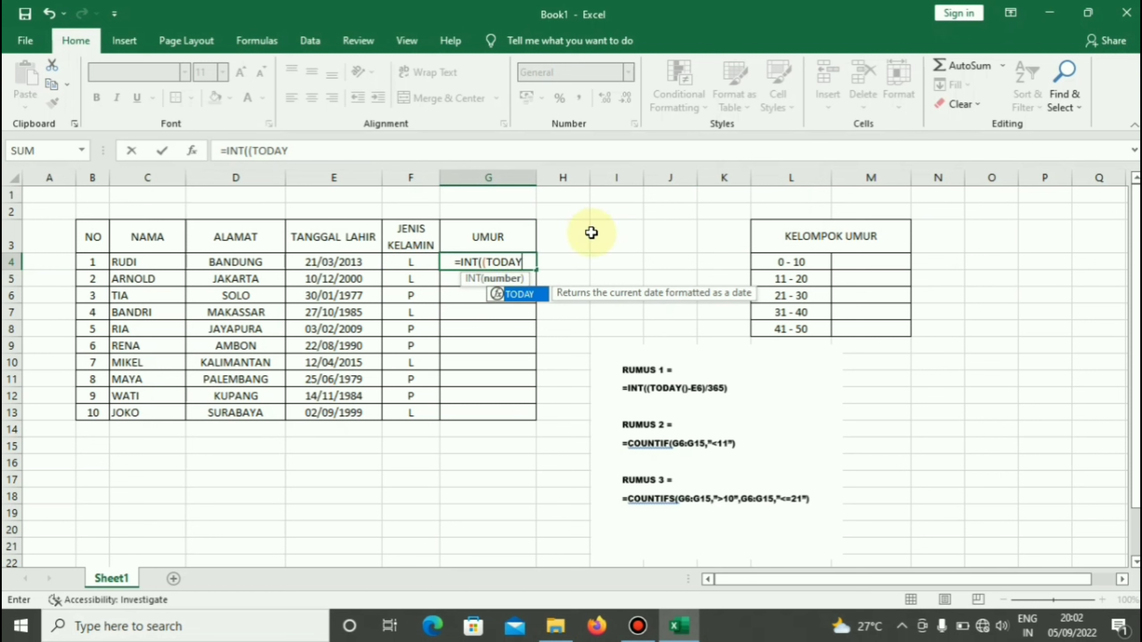
pyautogui.write('(')
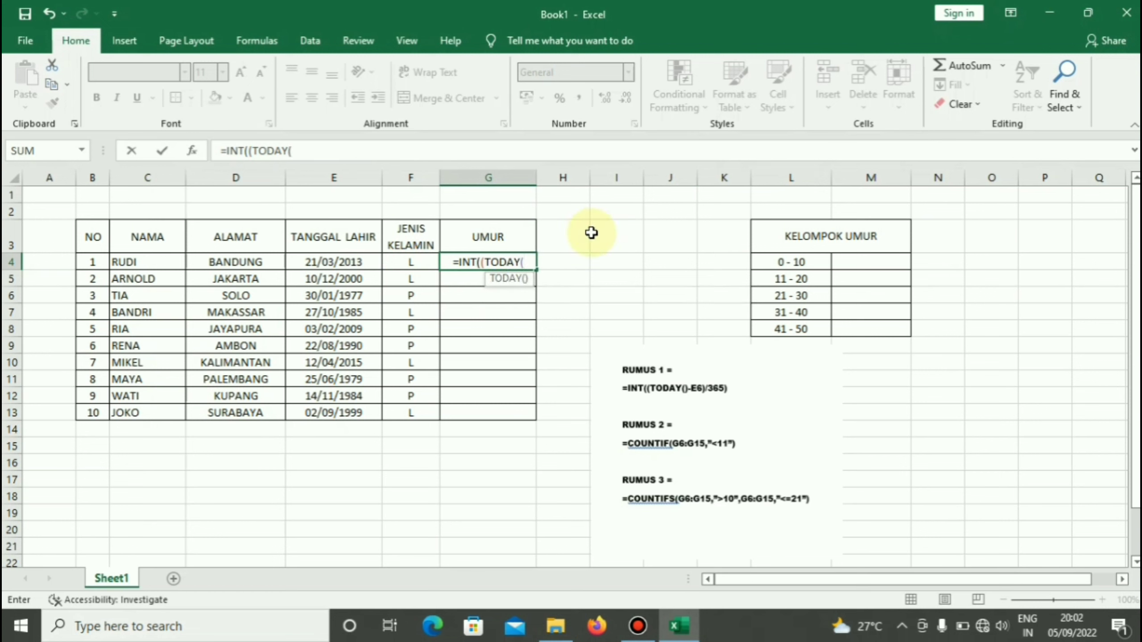
pyautogui.write(')')
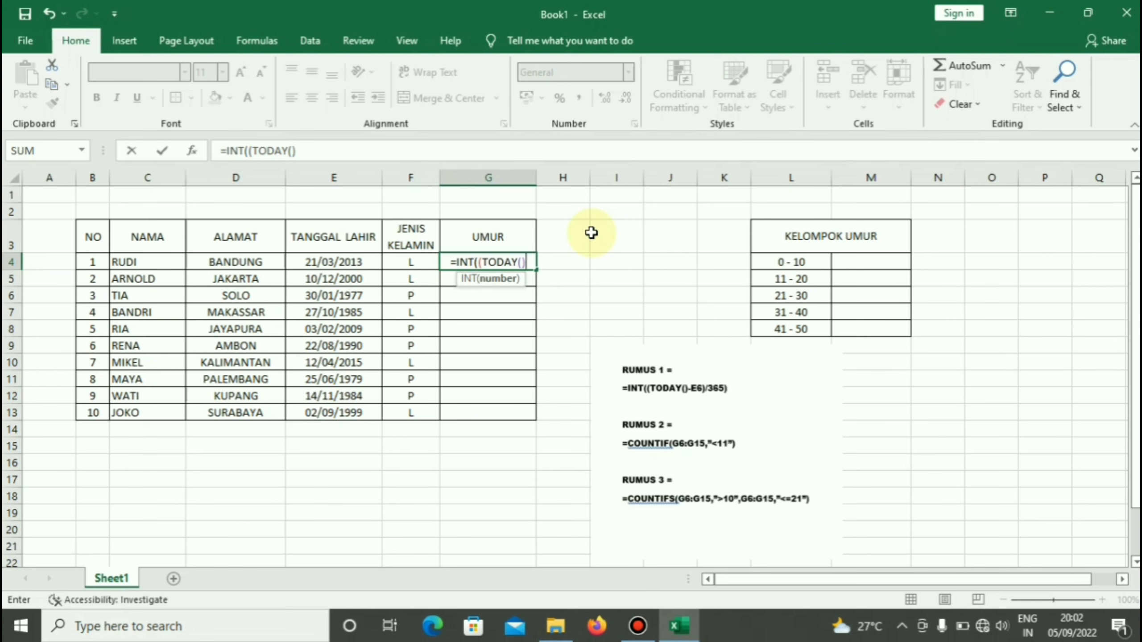
pyautogui.write('-')
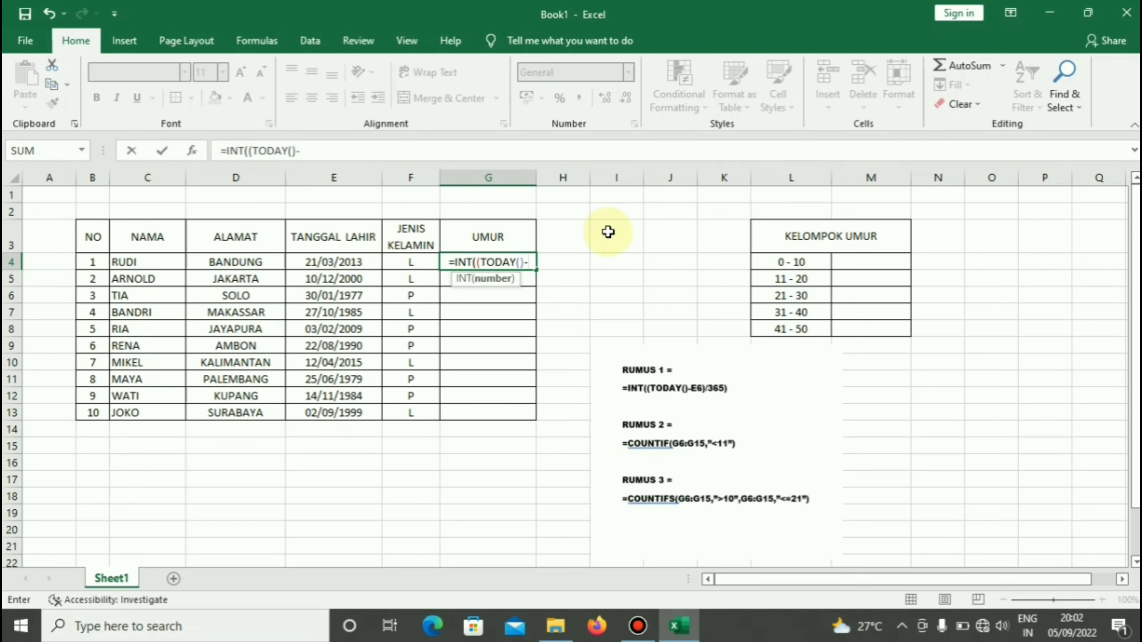
pyautogui.write('E4')
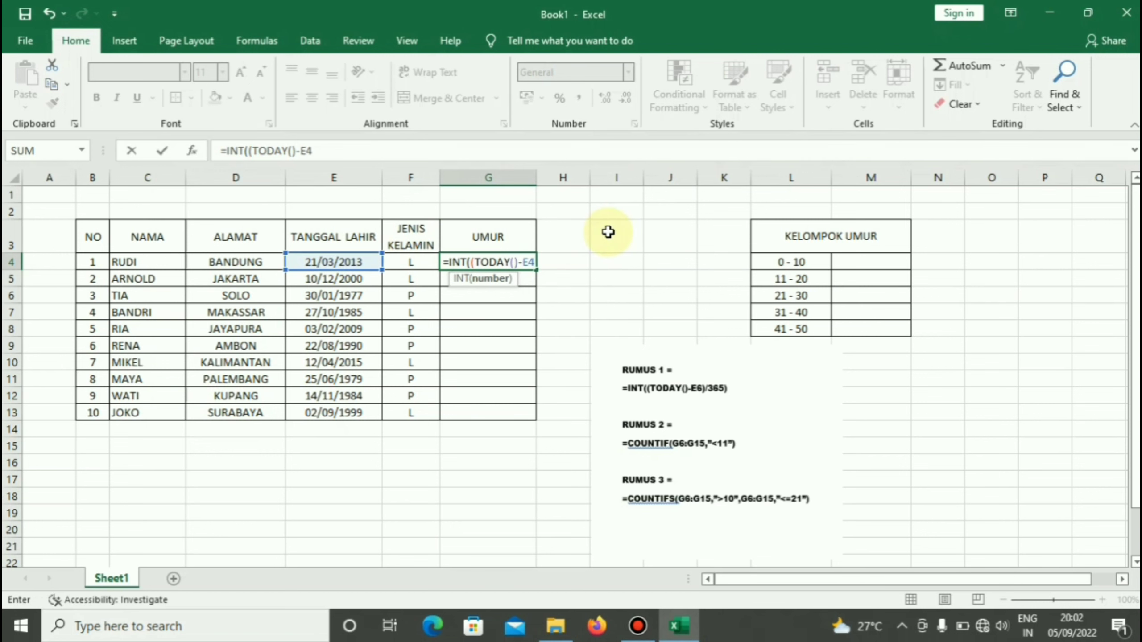
pyautogui.write(')')
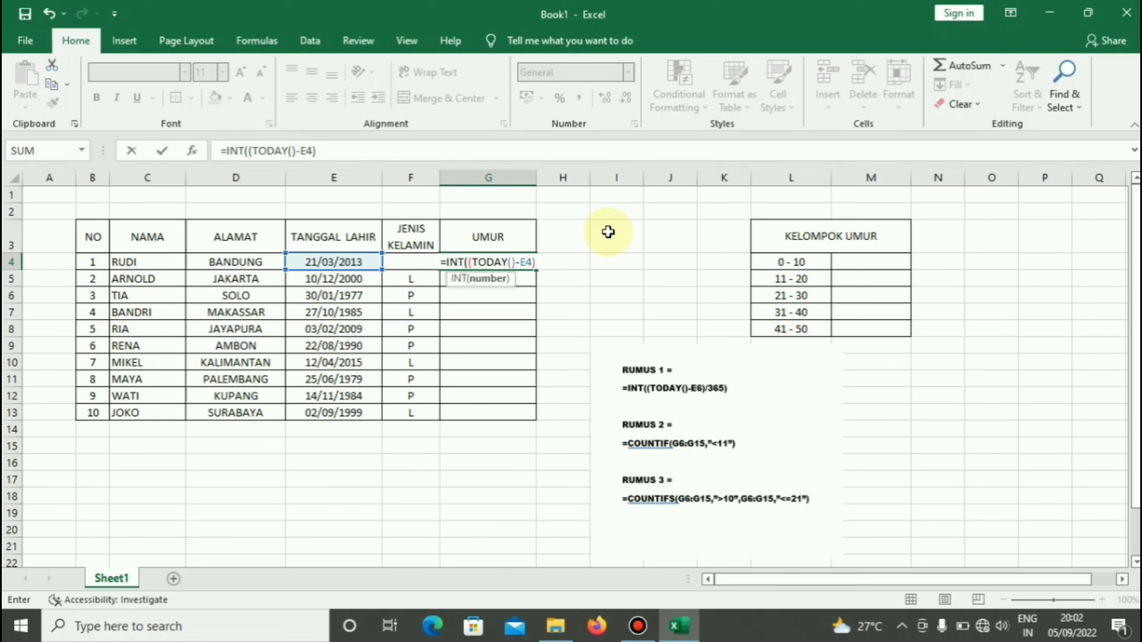
pyautogui.write('/36')
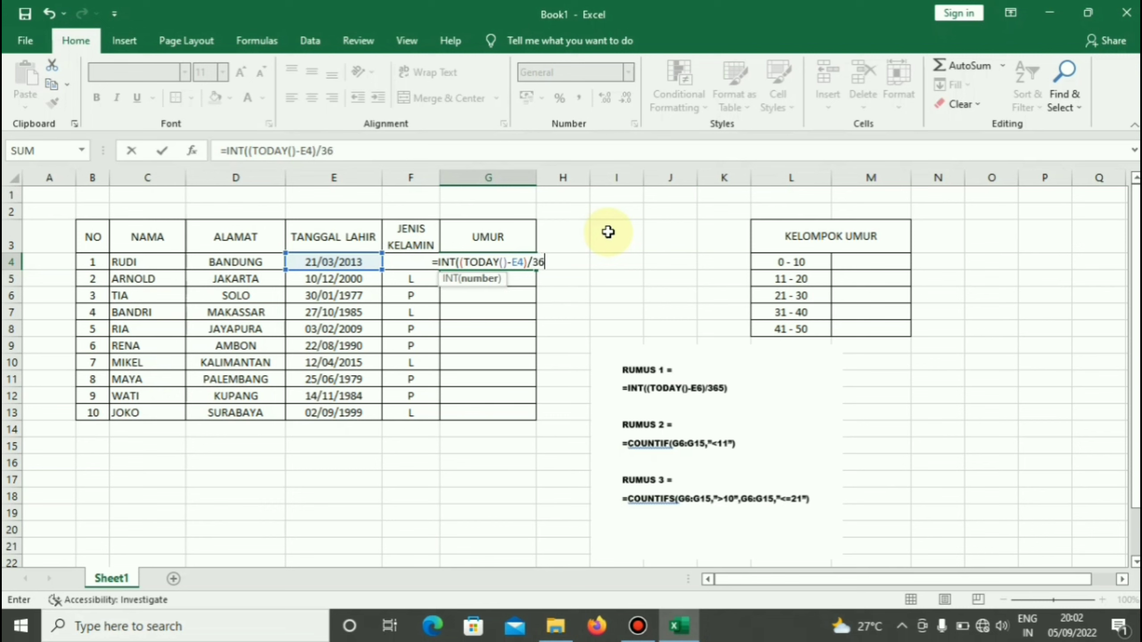
pyautogui.write('5')
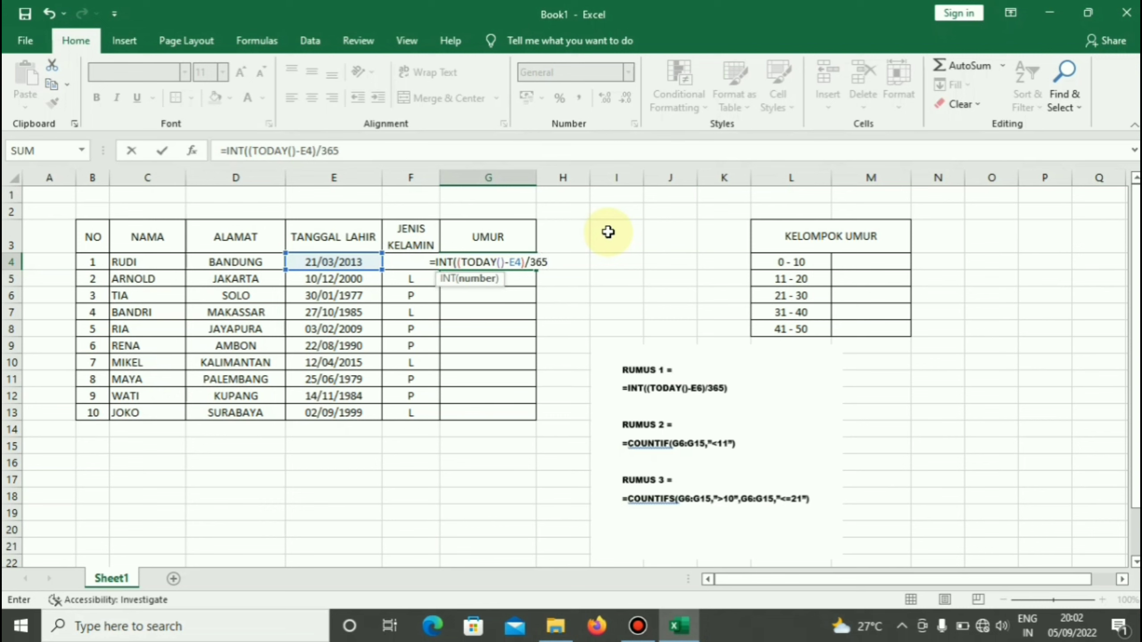
pyautogui.write(')')
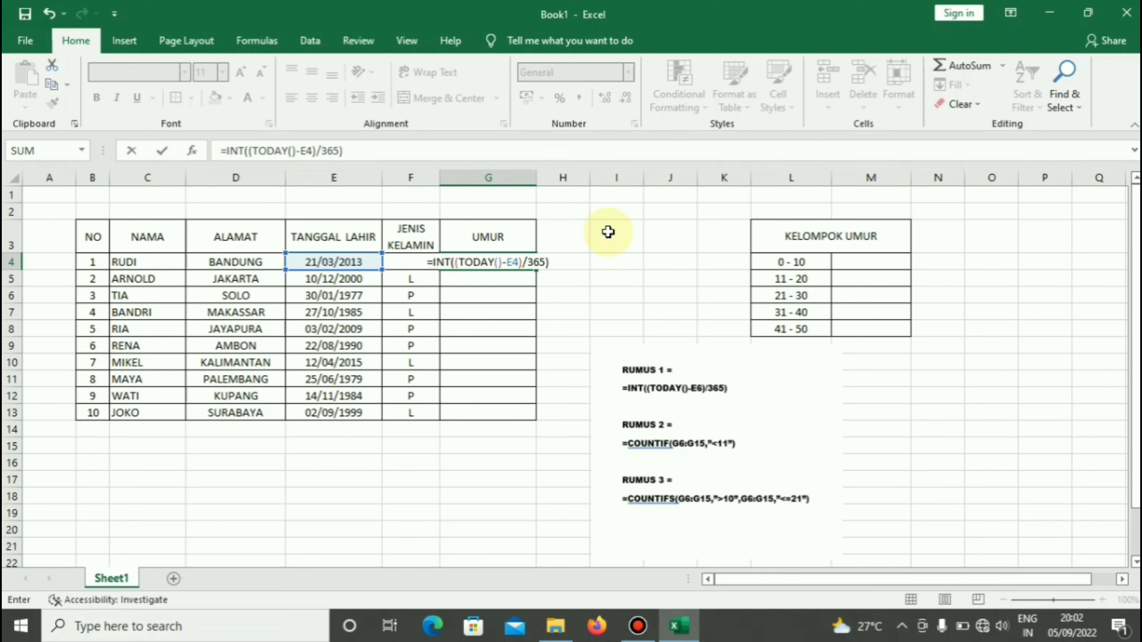
pyautogui.press('Return')
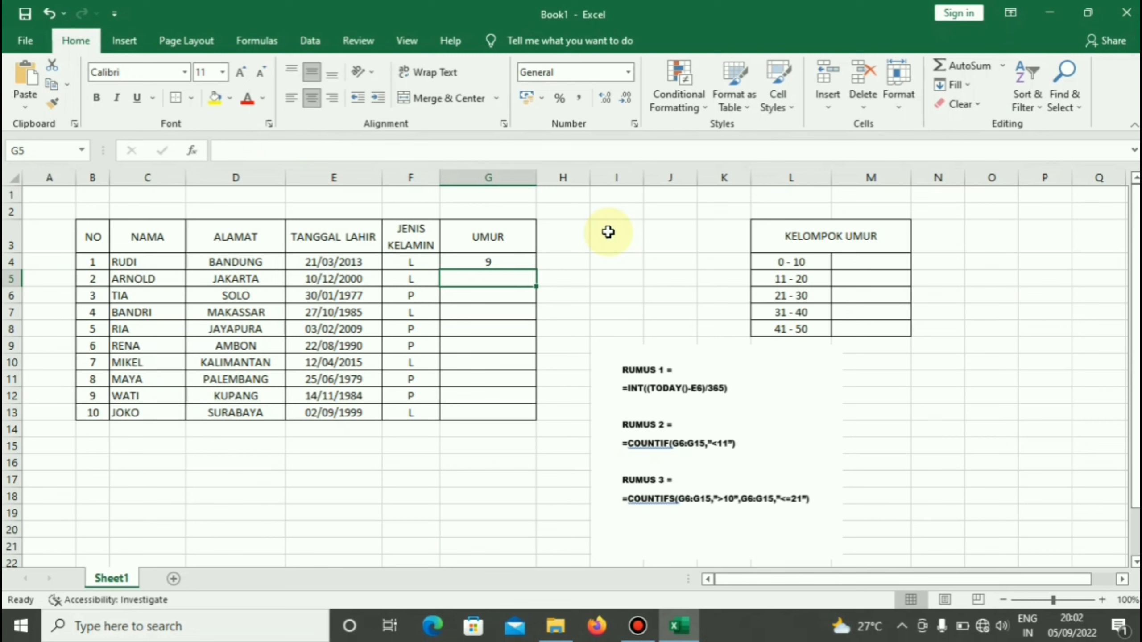
# Step: Copy G4's age formula down through G13 so all ten ages appear, from 7 to 45
pyautogui.click(494, 259)
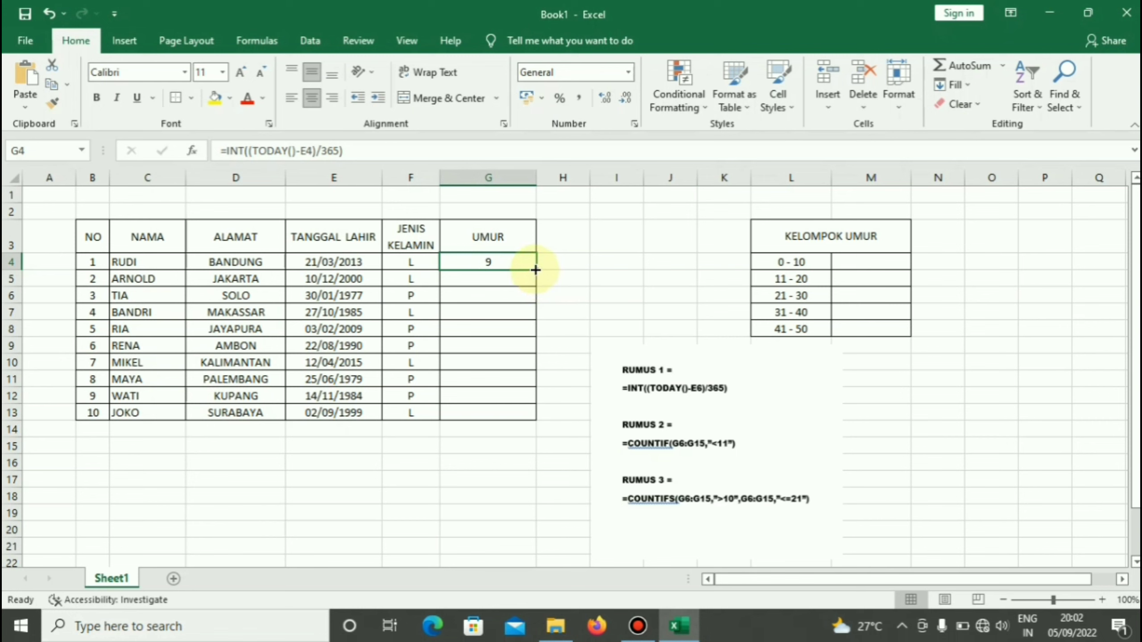
pyautogui.moveTo(535, 269); pyautogui.dragTo(536, 416)
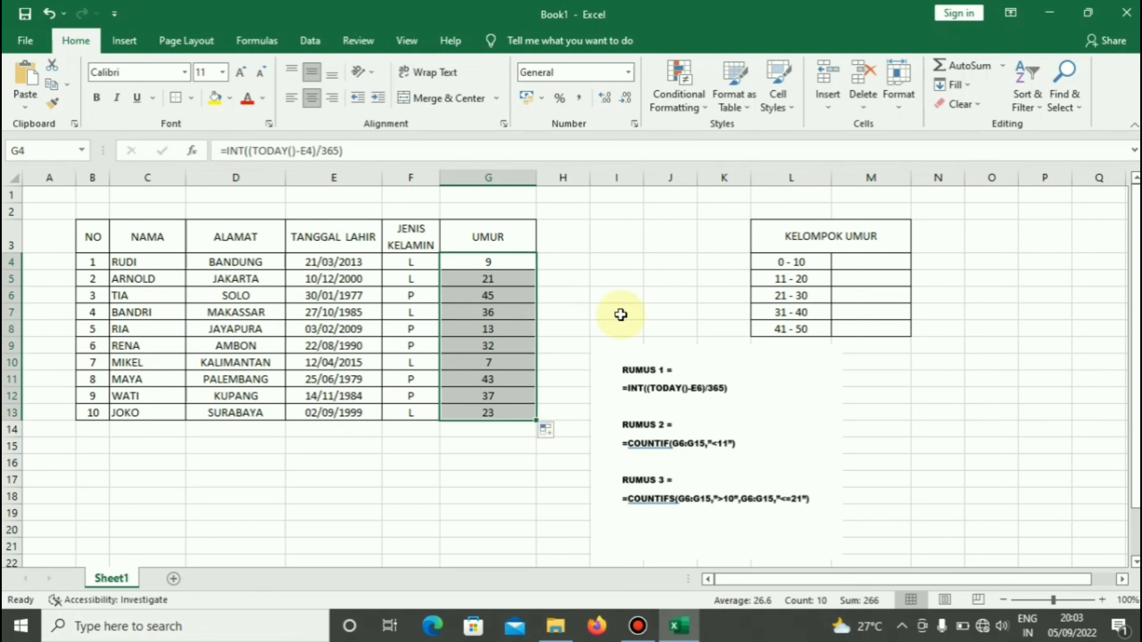
pyautogui.click(622, 295)
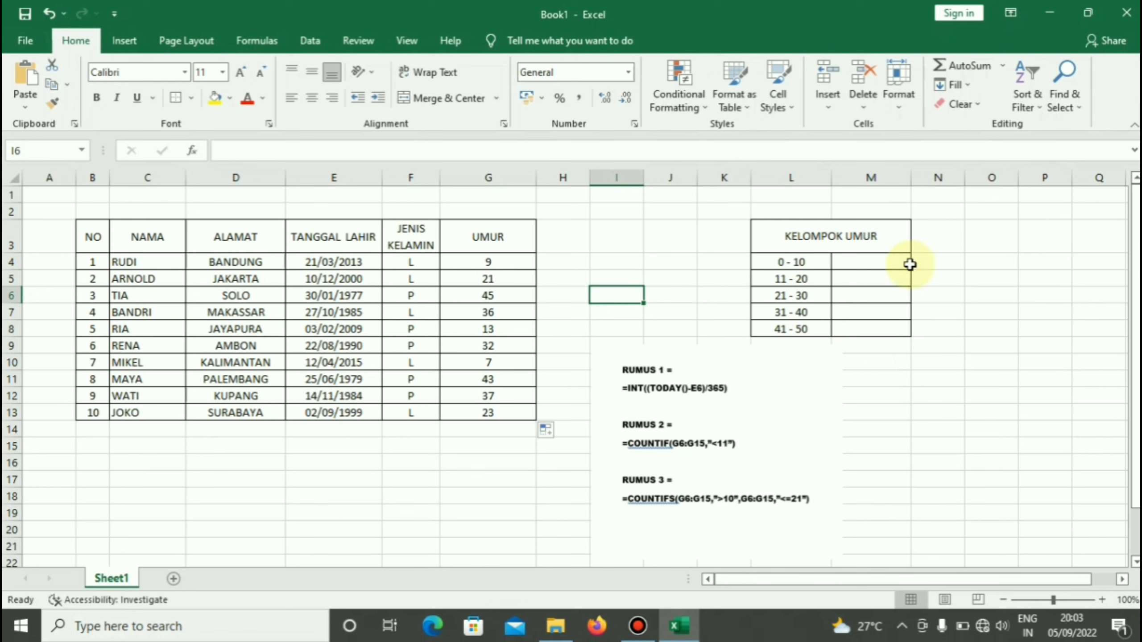
# Step: Enter =COUNTIF(G4:G13,"<11") in M4, giving a count of 2 for the 0 - 10 group
pyautogui.click(884, 265)
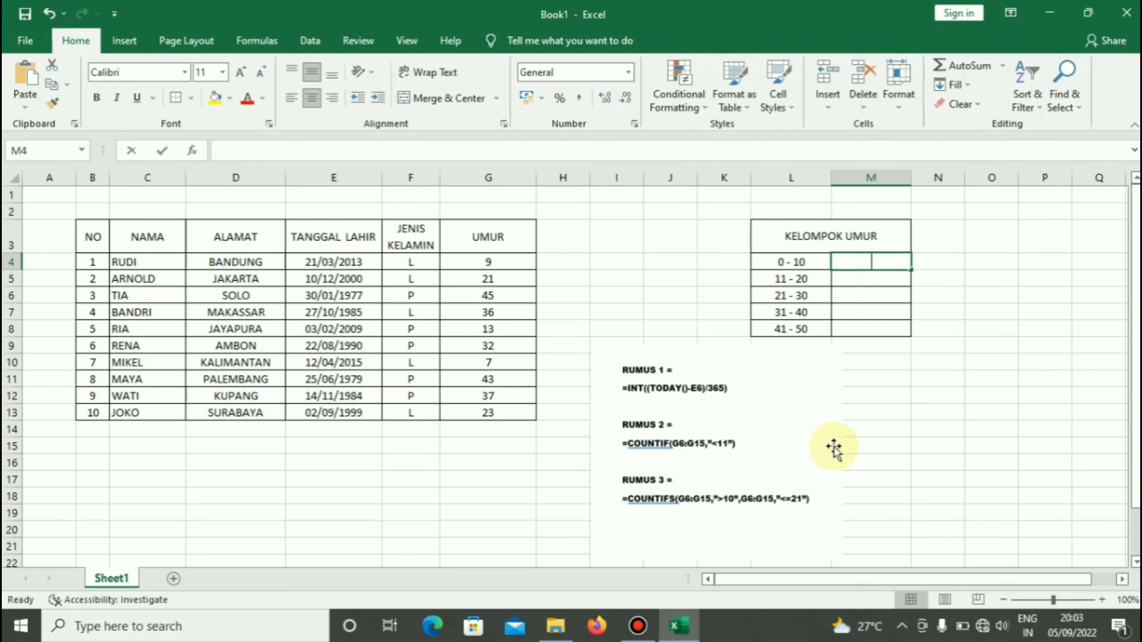
pyautogui.write('=COUNT')
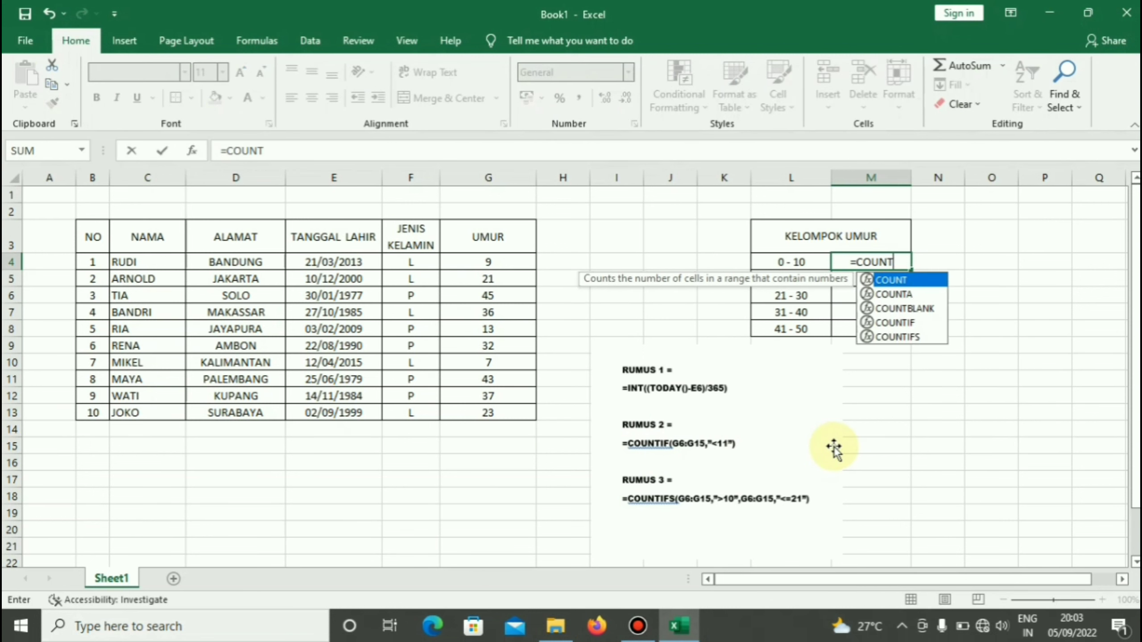
pyautogui.write('IF')
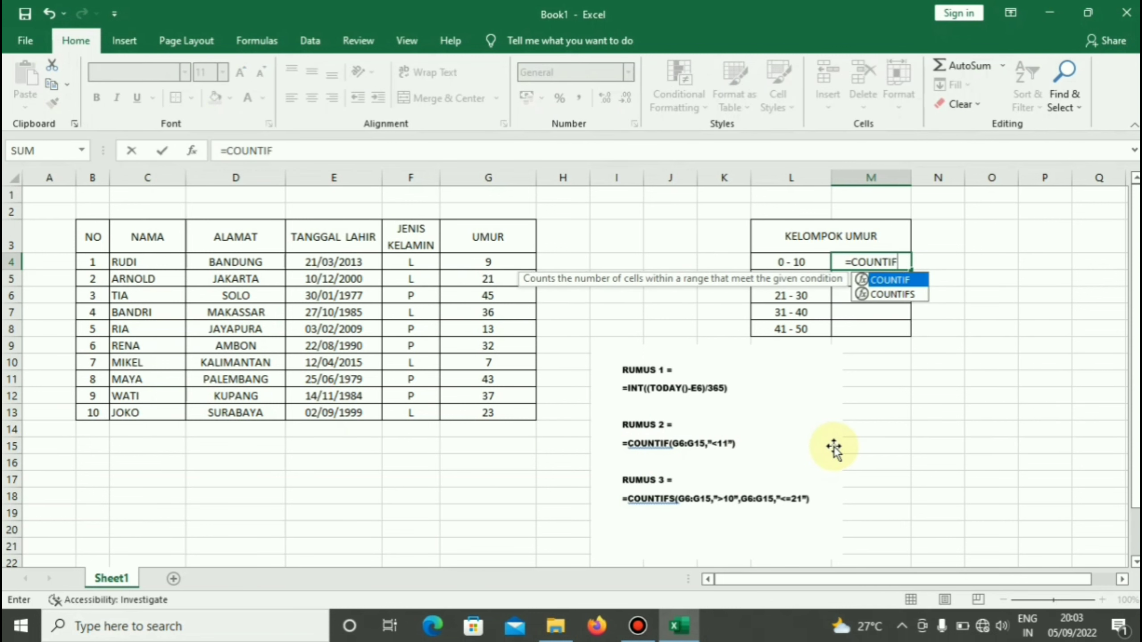
pyautogui.write('(')
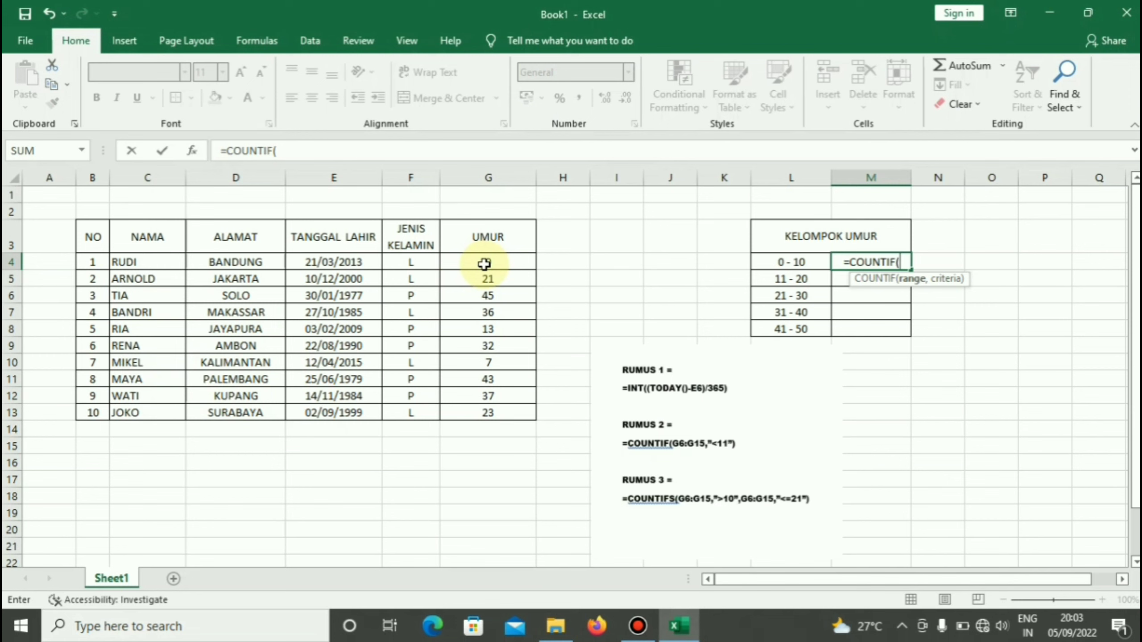
pyautogui.moveTo(483, 264); pyautogui.dragTo(496, 412)
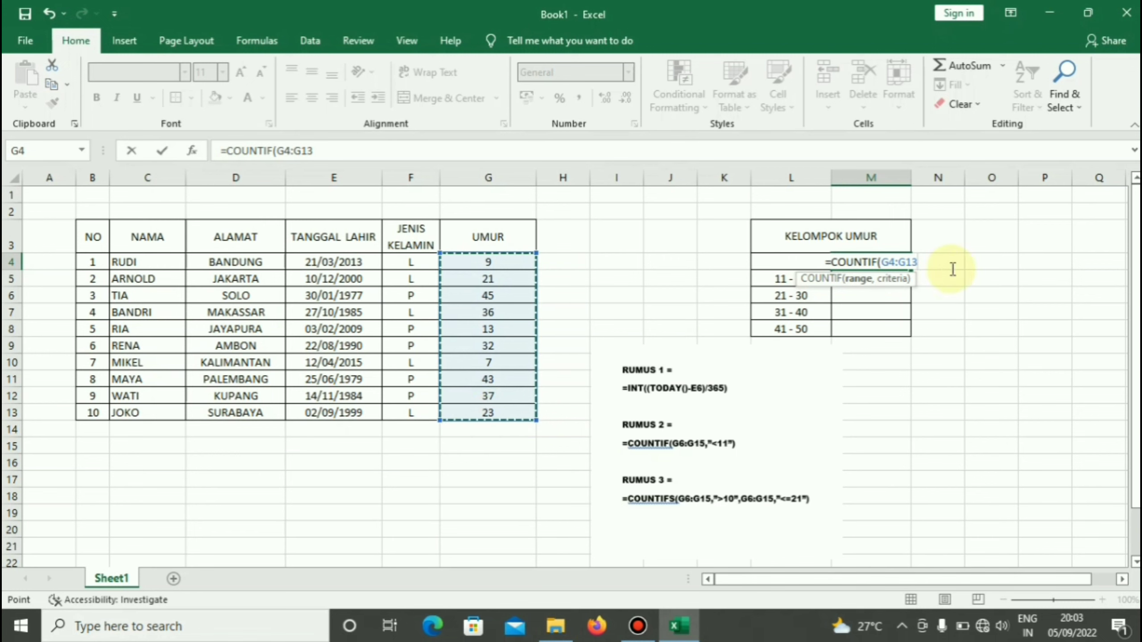
pyautogui.write(',')
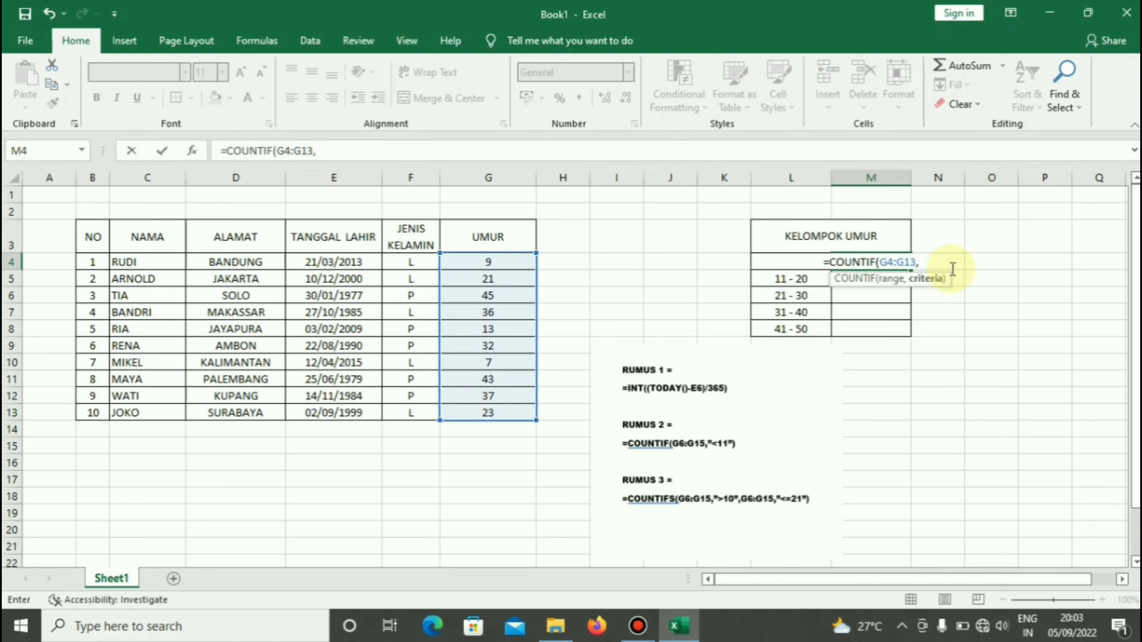
pyautogui.write('"')
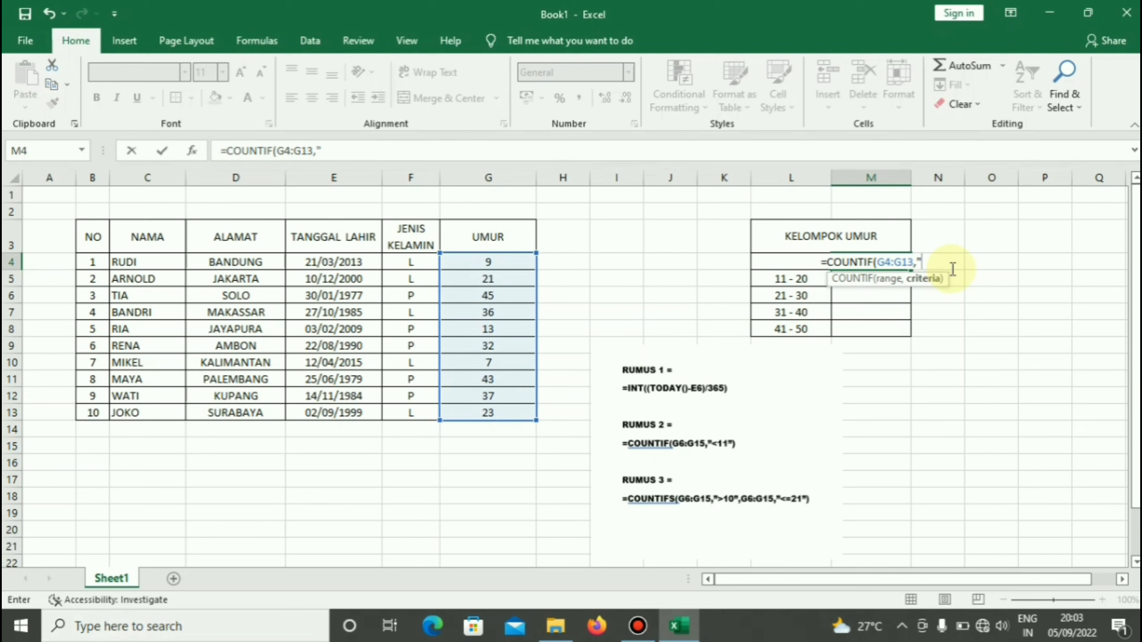
pyautogui.write('<')
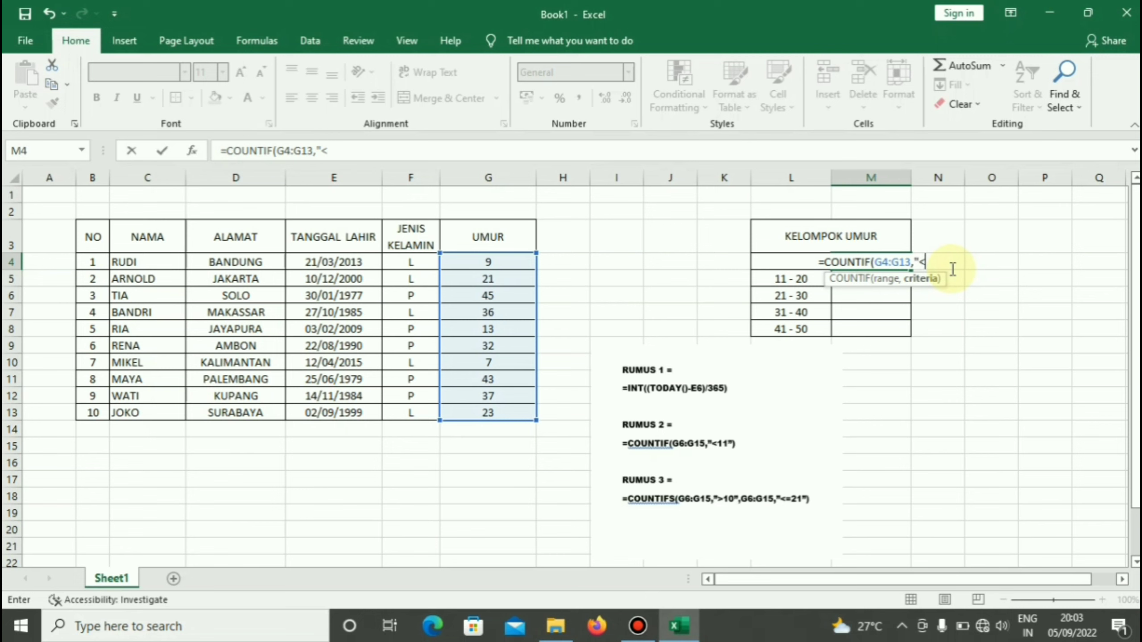
pyautogui.write('11')
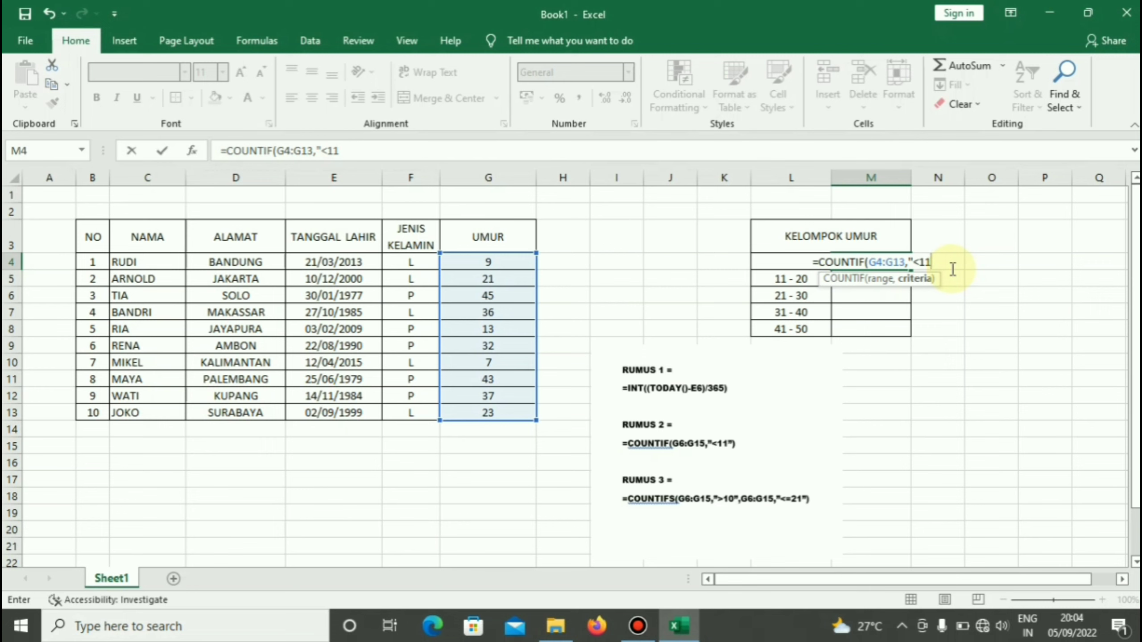
pyautogui.write('"')
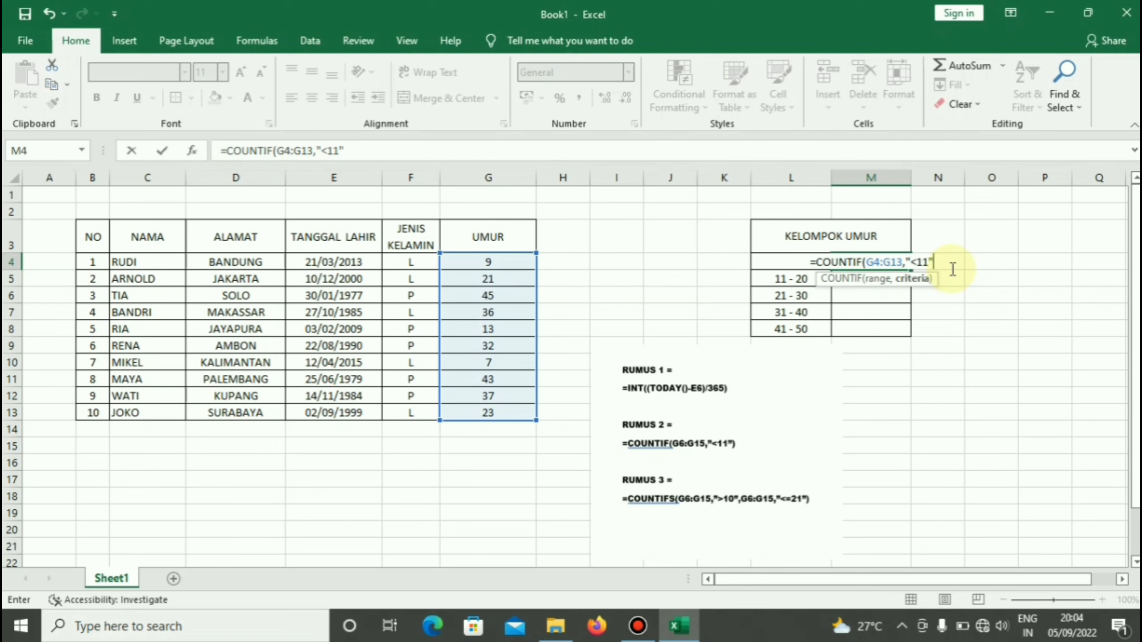
pyautogui.write(')')
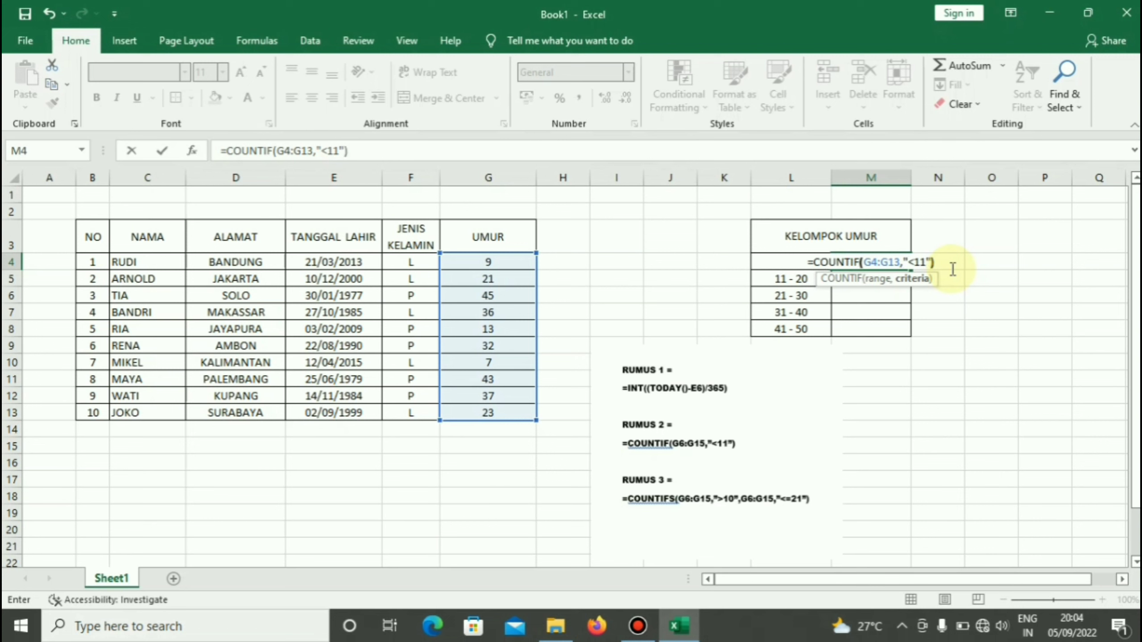
pyautogui.press('Return')
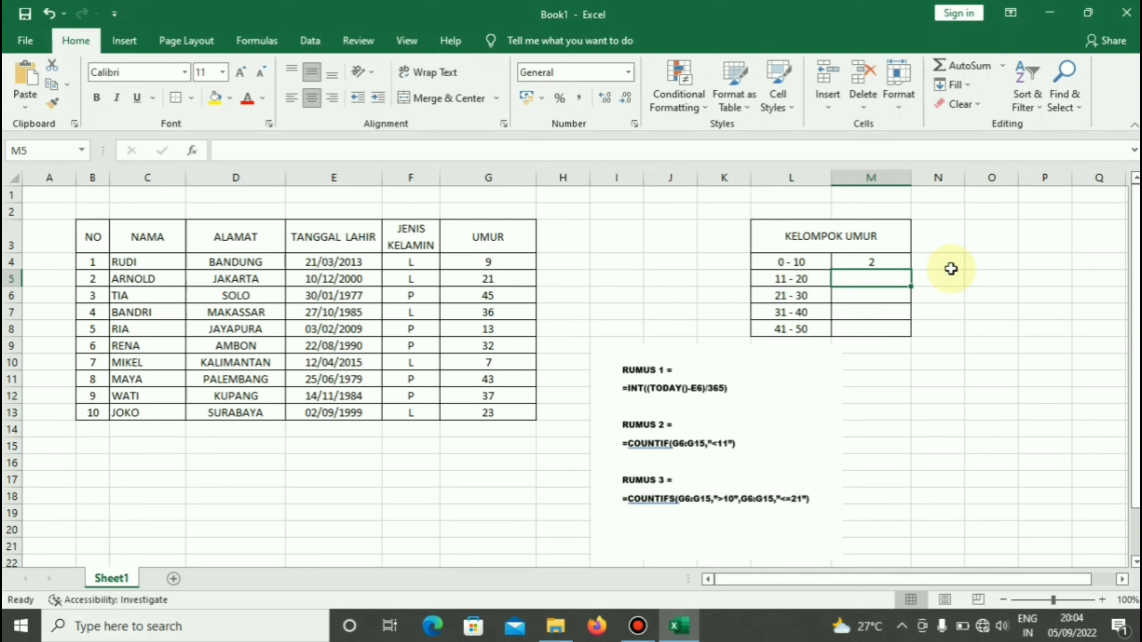
pyautogui.click(895, 262)
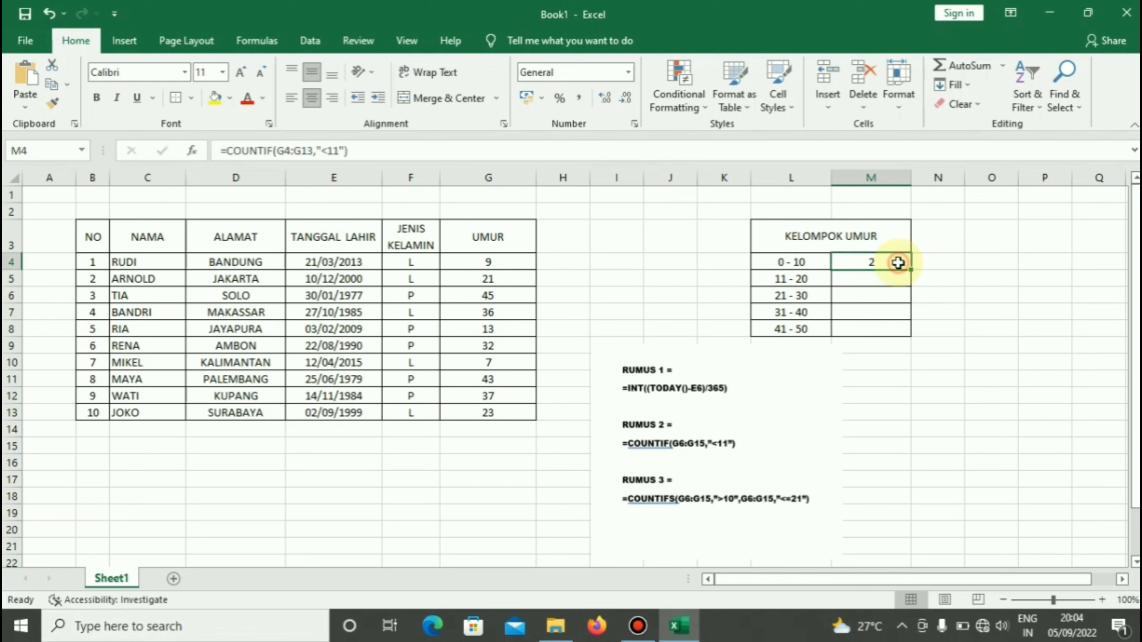
pyautogui.click(525, 367)
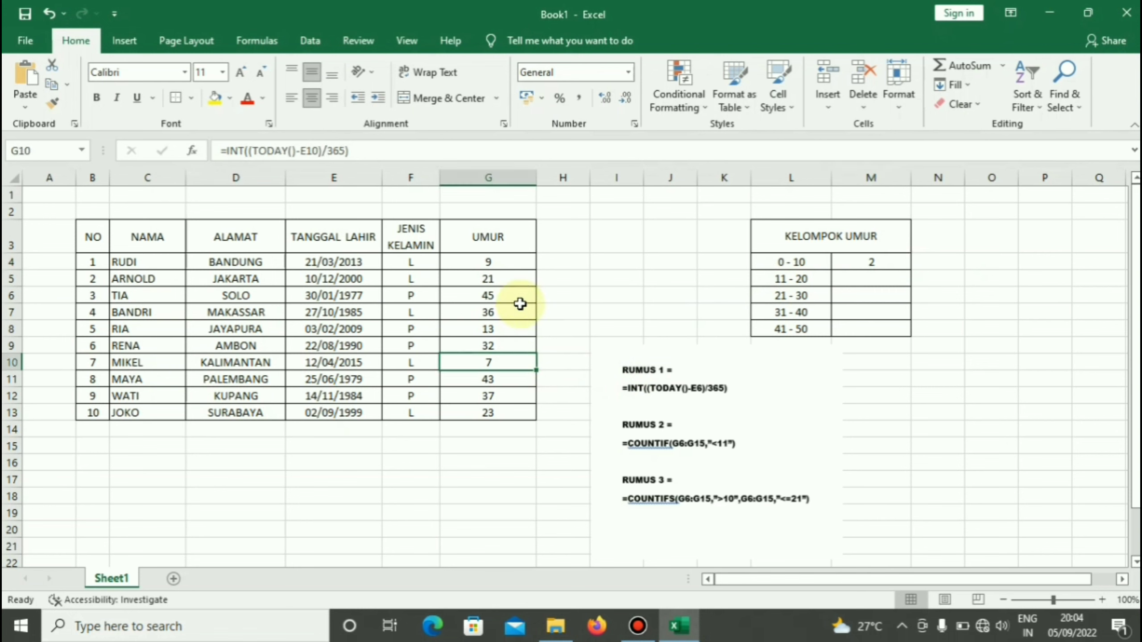
pyautogui.keyDown('ctrl'); pyautogui.click(512, 256); pyautogui.keyUp('ctrl')
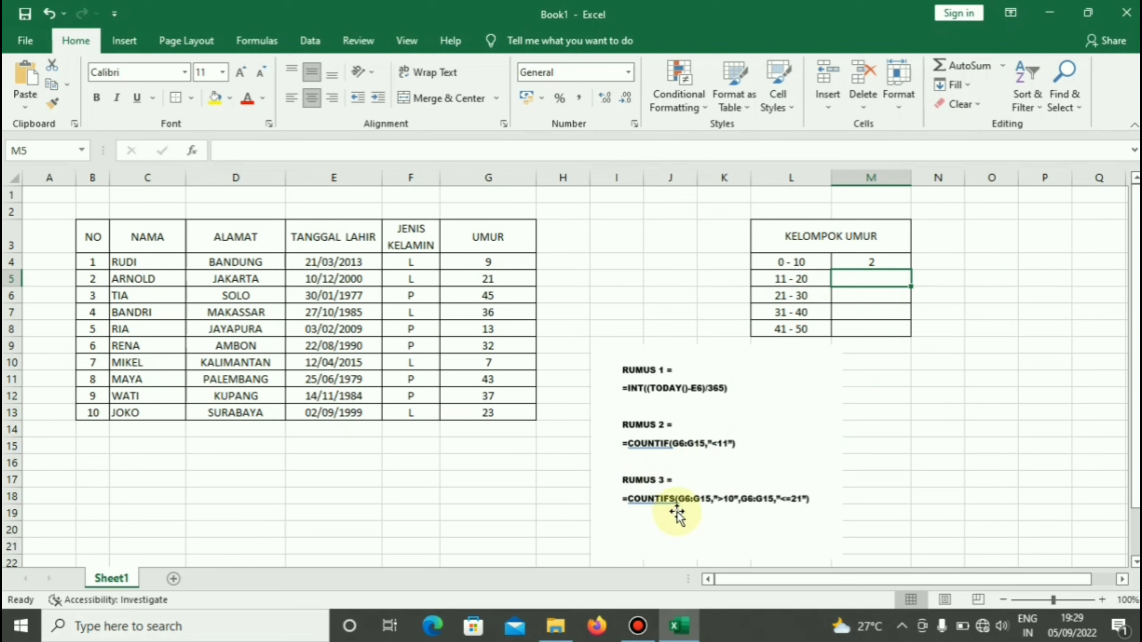
# Step: Discard the lowercase =countifs entry in M5 and switch on Caps Lock
pyautogui.write('=')
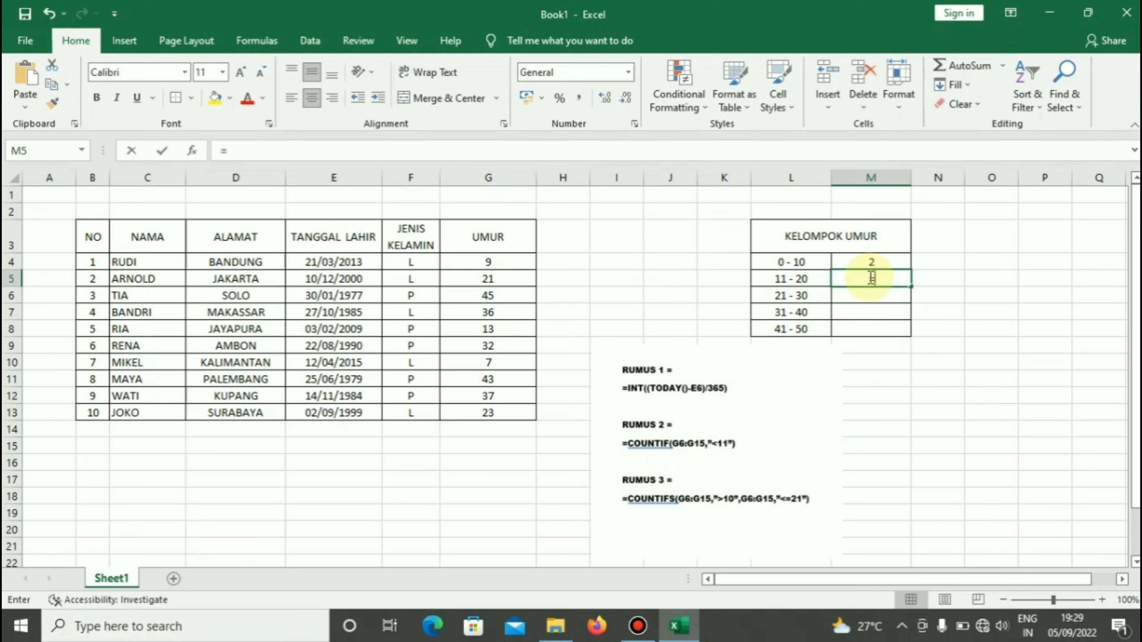
pyautogui.write('cou')
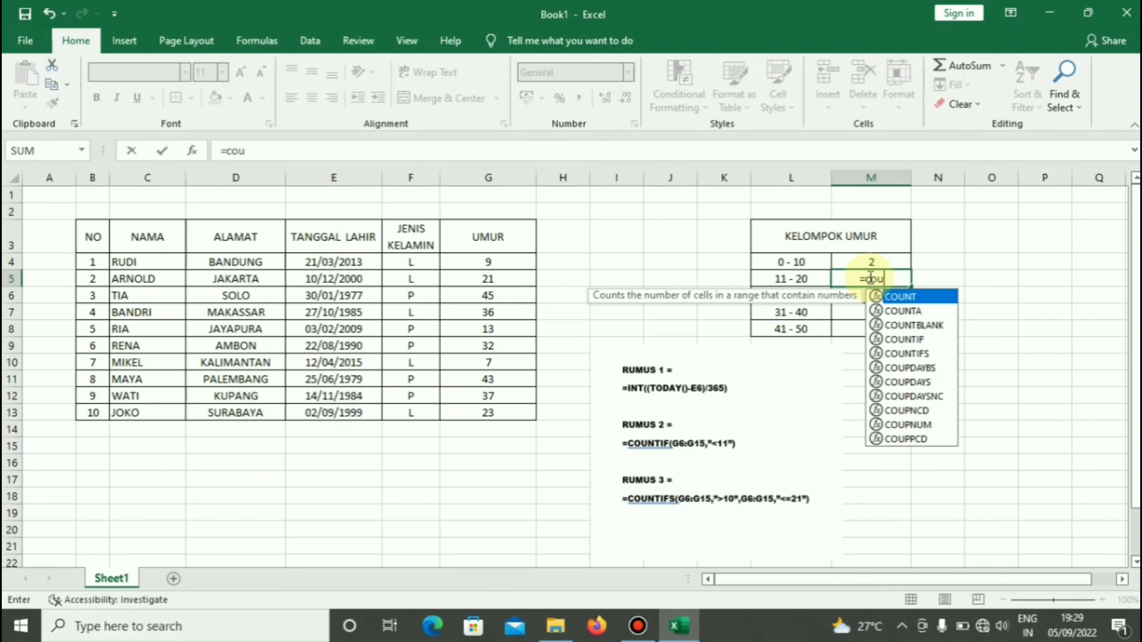
pyautogui.write('ntifs')
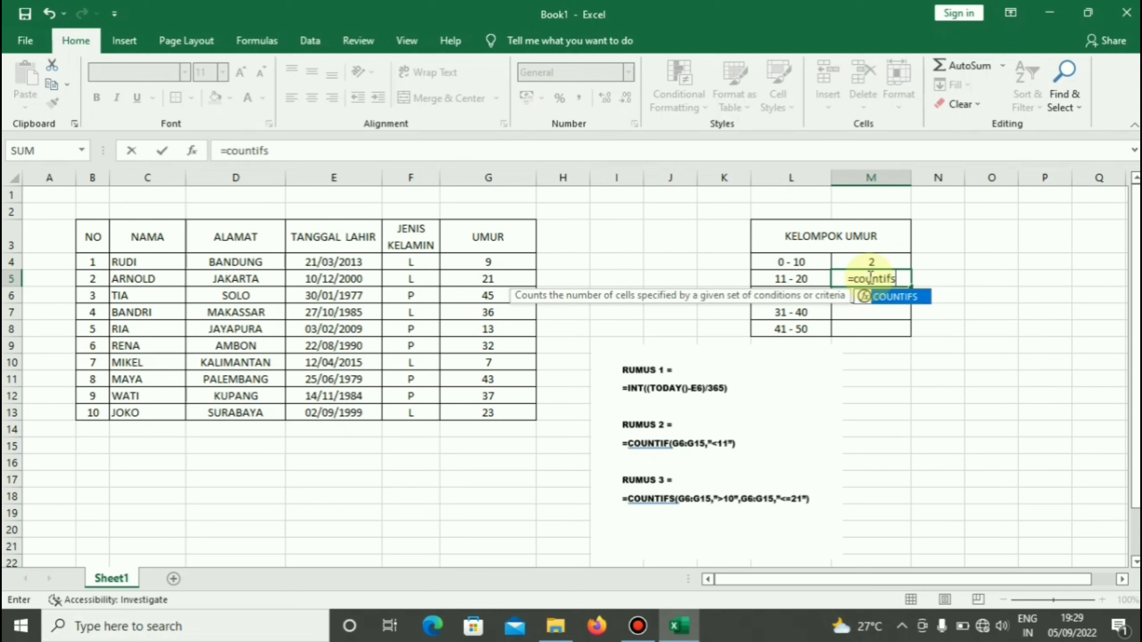
pyautogui.press('BackSpace')
pyautogui.press('BackSpace')
pyautogui.press('BackSpace')
pyautogui.press('BackSpace')
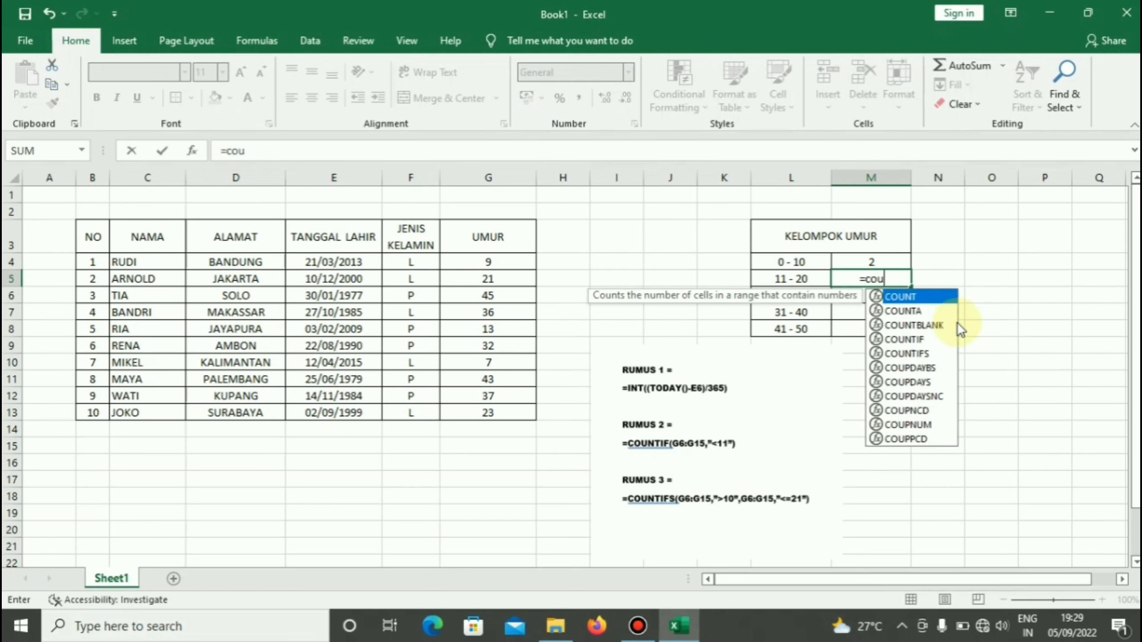
pyautogui.press('BackSpace')
pyautogui.press('BackSpace')
pyautogui.press('Escape')
pyautogui.press('BackSpace')
pyautogui.press('capslock')
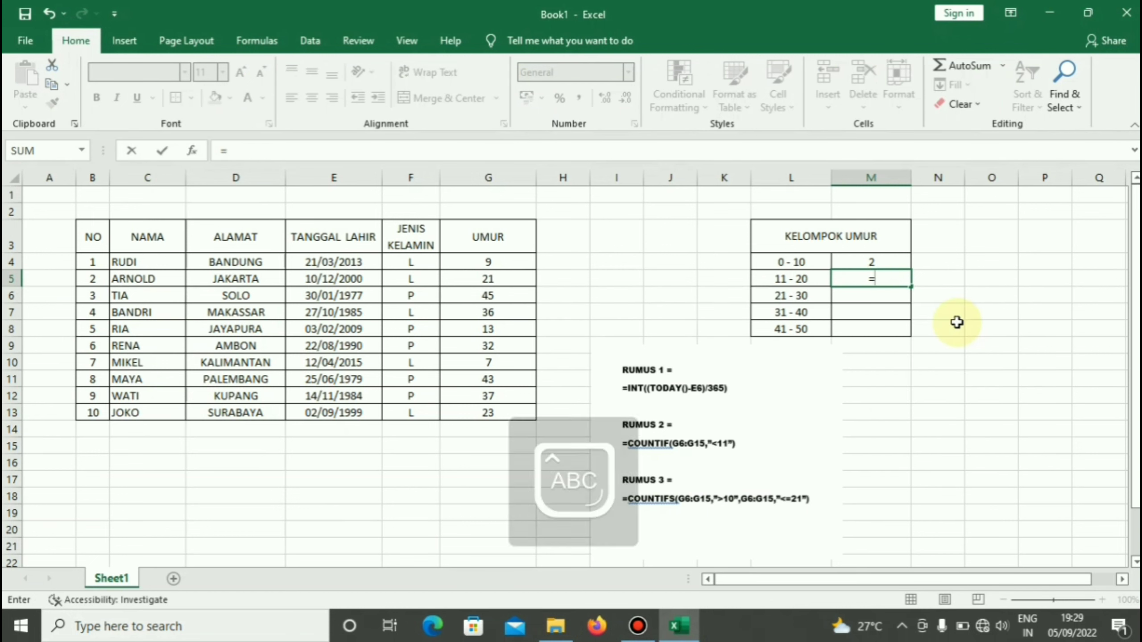
# Step: Type =COUNTIFS(G4:G13,">10", in M5 as the first condition for the 11 - 20 group
pyautogui.write('COUNTIF')
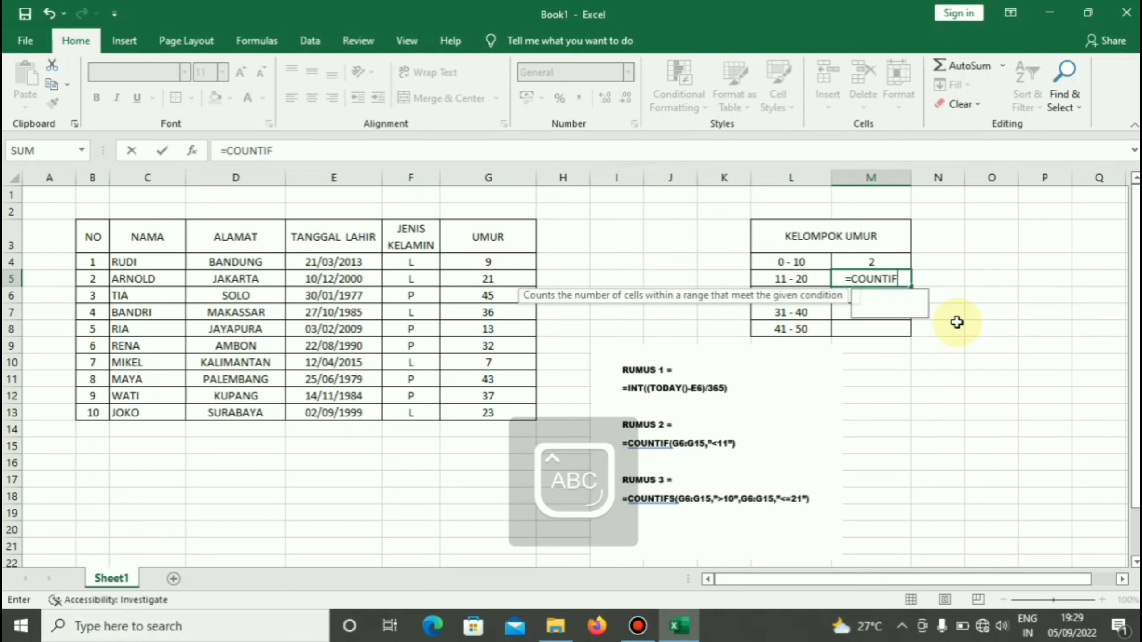
pyautogui.write('S')
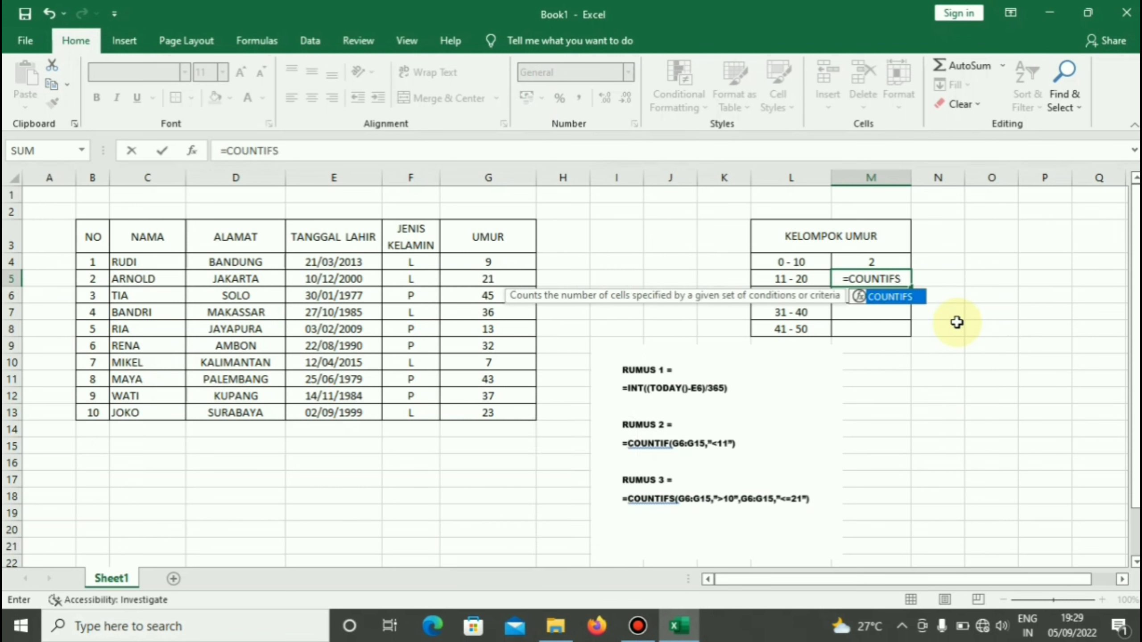
pyautogui.write('(')
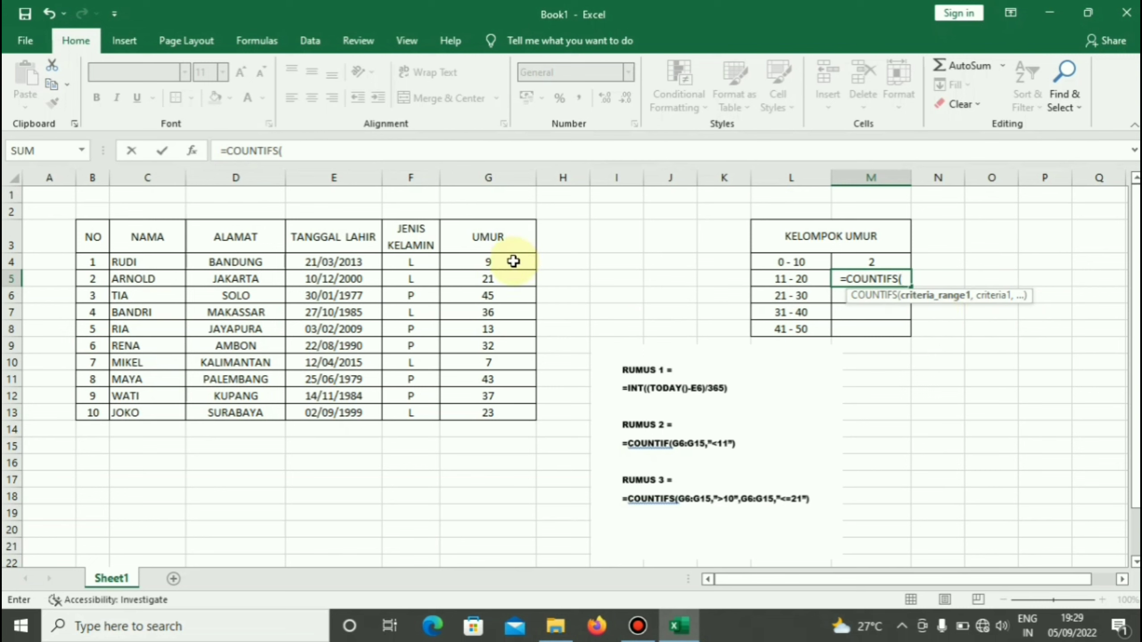
pyautogui.moveTo(513, 262); pyautogui.dragTo(504, 412)
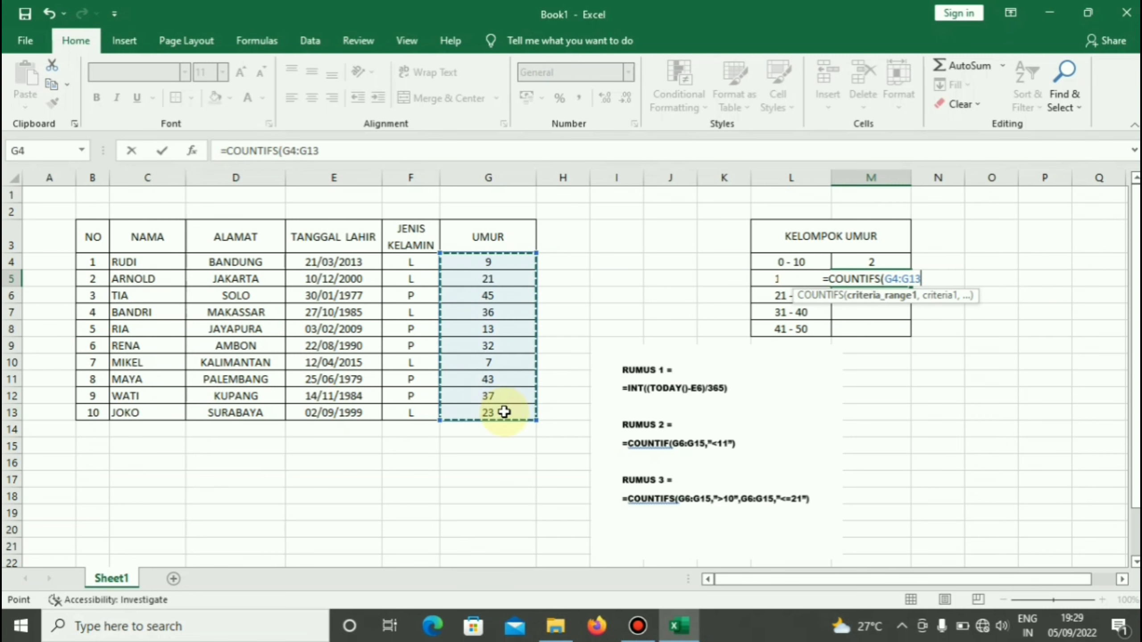
pyautogui.write(',')
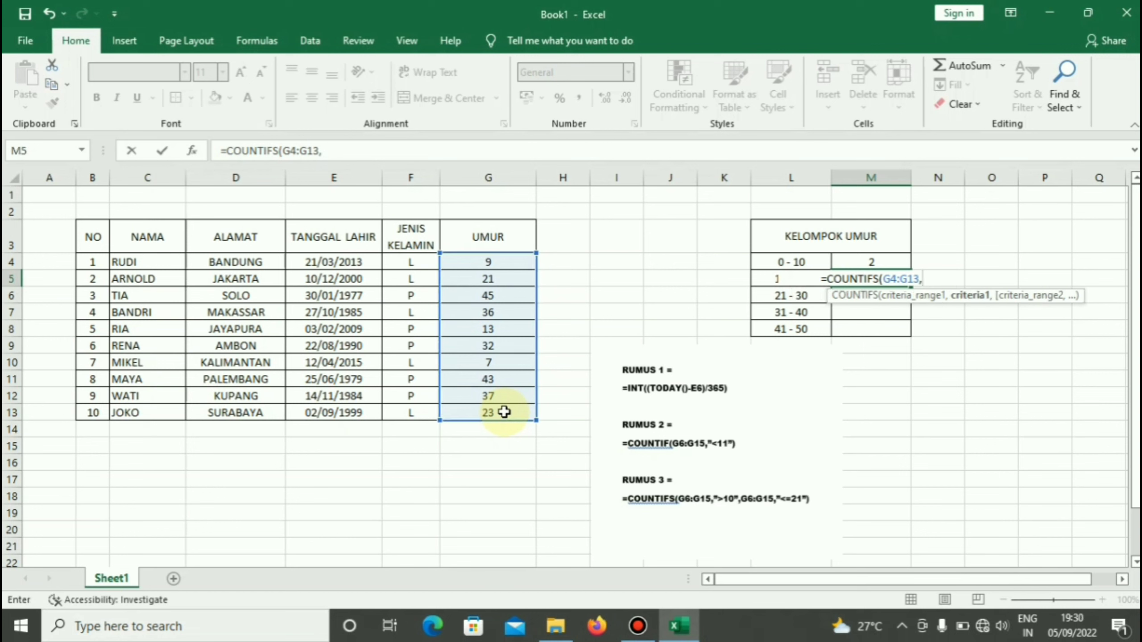
pyautogui.write('"')
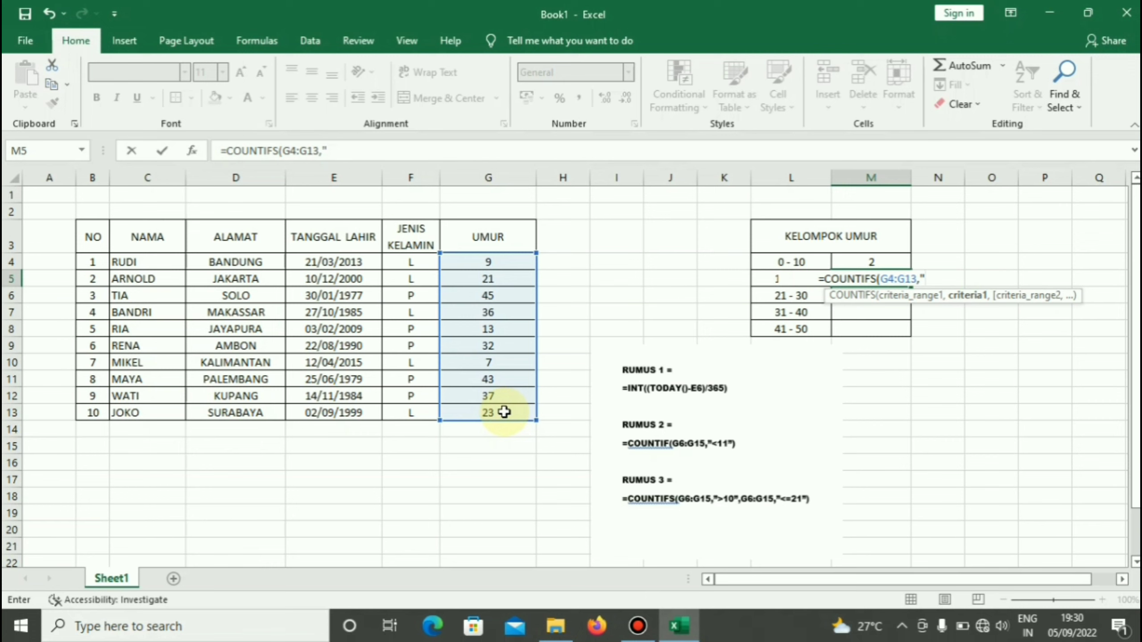
pyautogui.write('>')
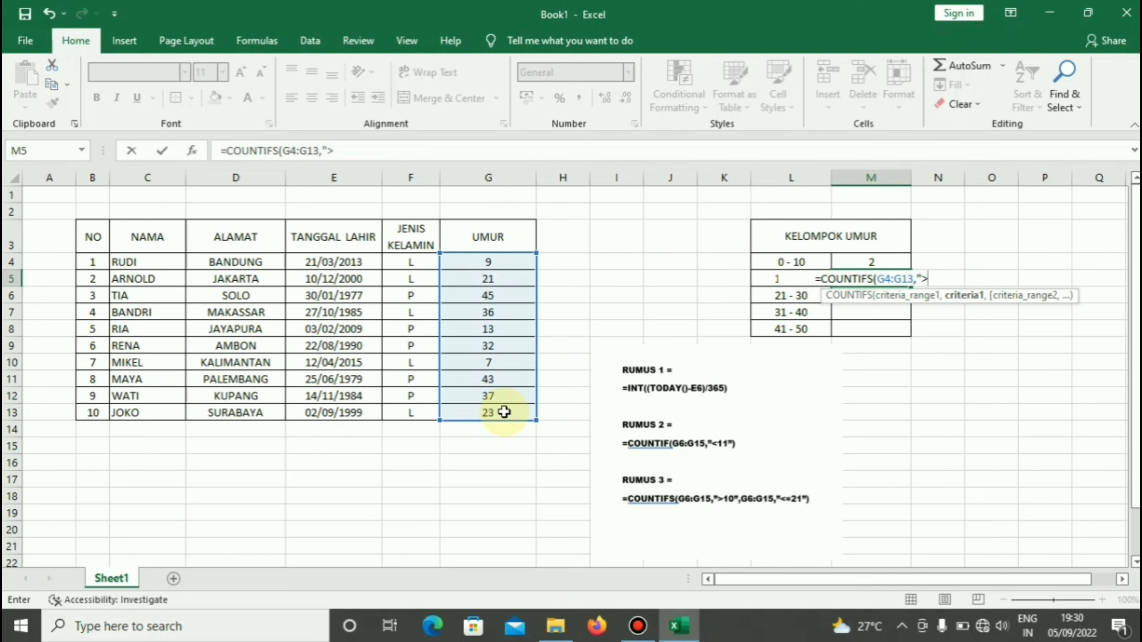
pyautogui.write('10')
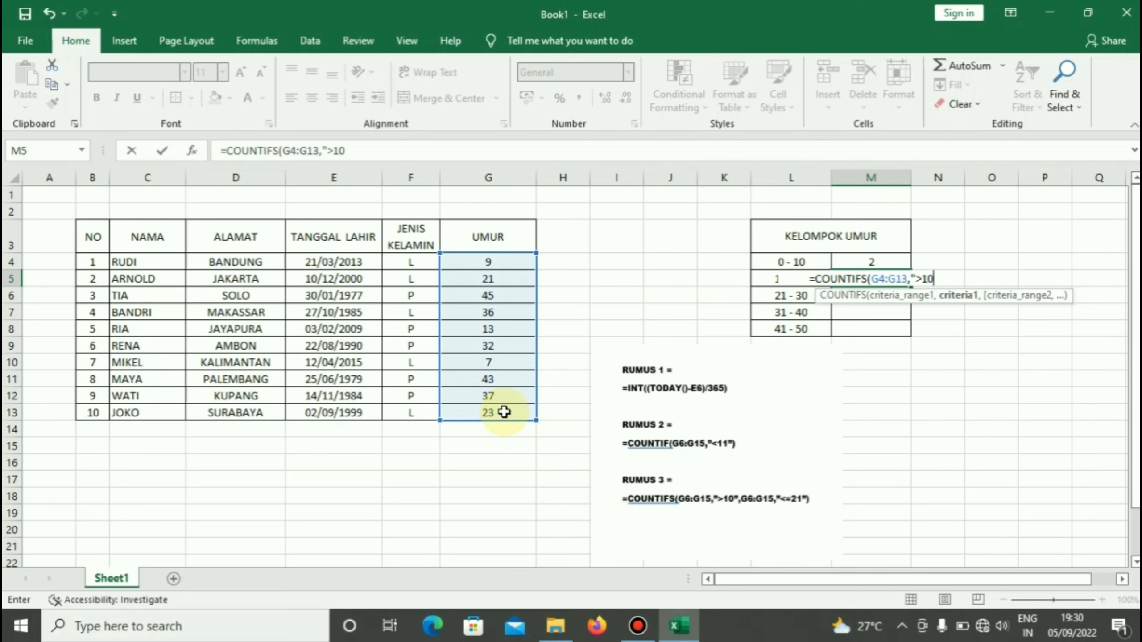
pyautogui.write('"')
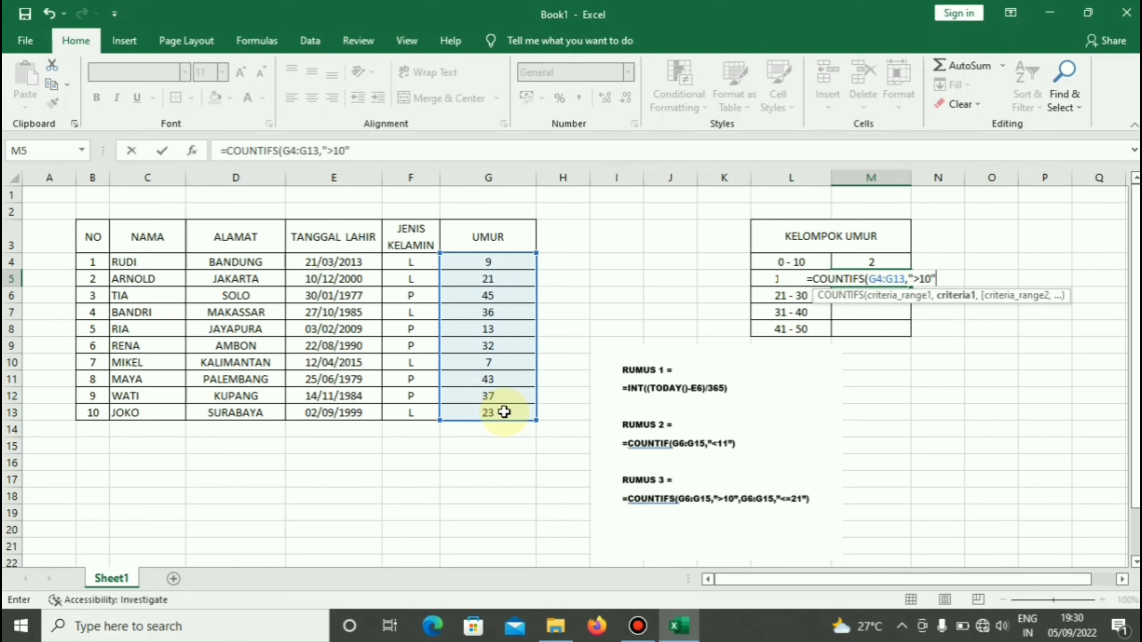
pyautogui.write(',')
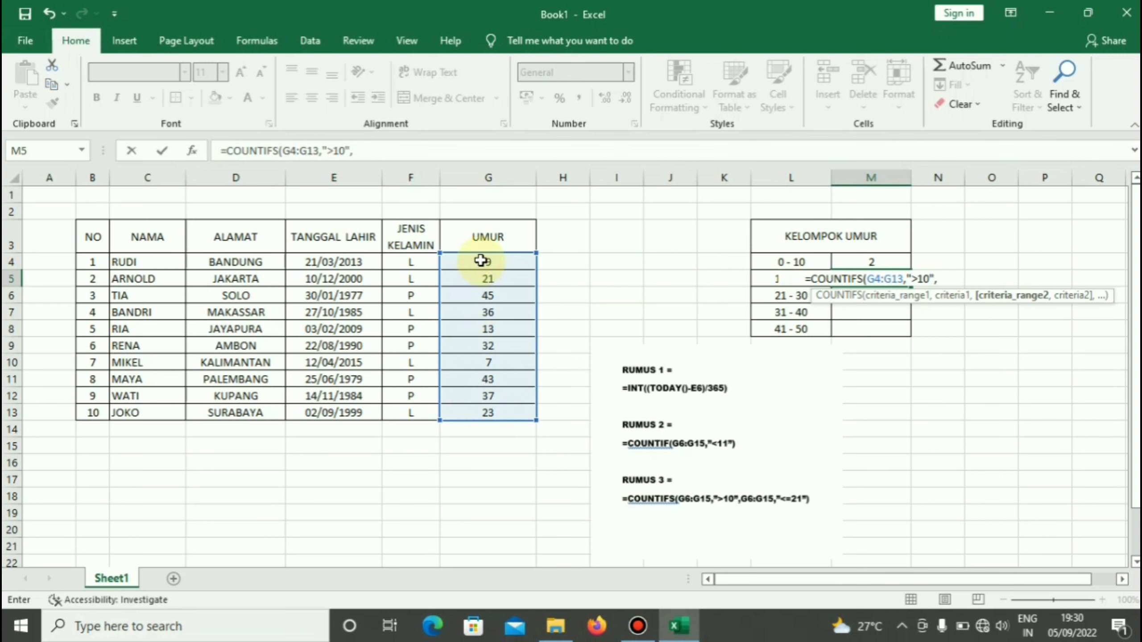
# Step: Add the second condition G4:G13,"<=20" and commit M5, counting 1 person aged 11 - 20
pyautogui.moveTo(480, 260); pyautogui.dragTo(491, 411)
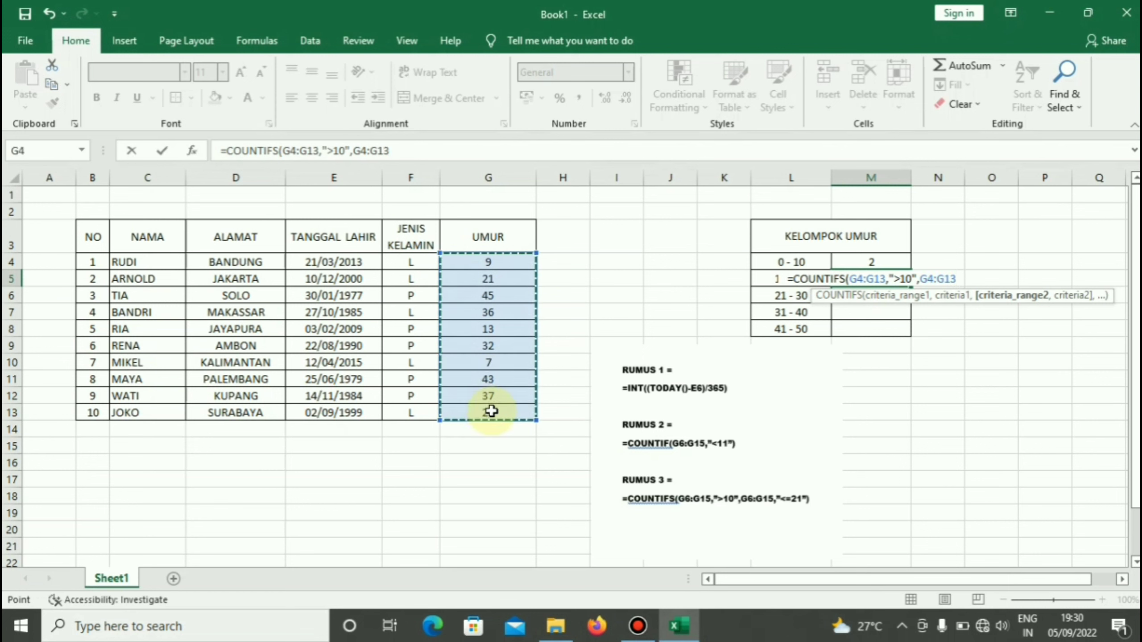
pyautogui.write(',')
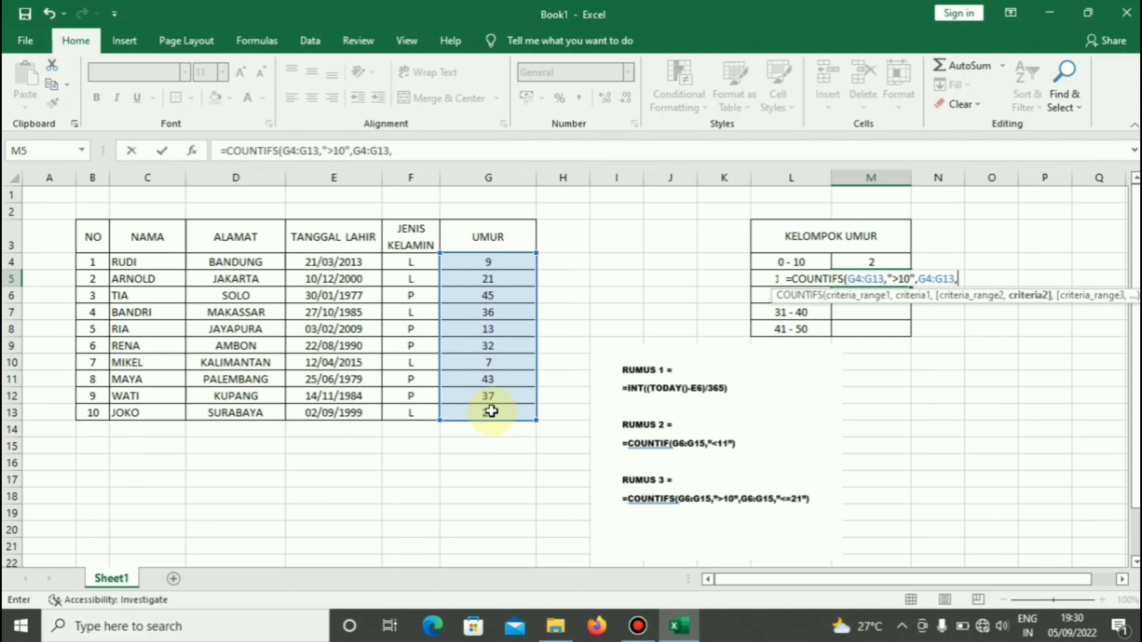
pyautogui.write('"')
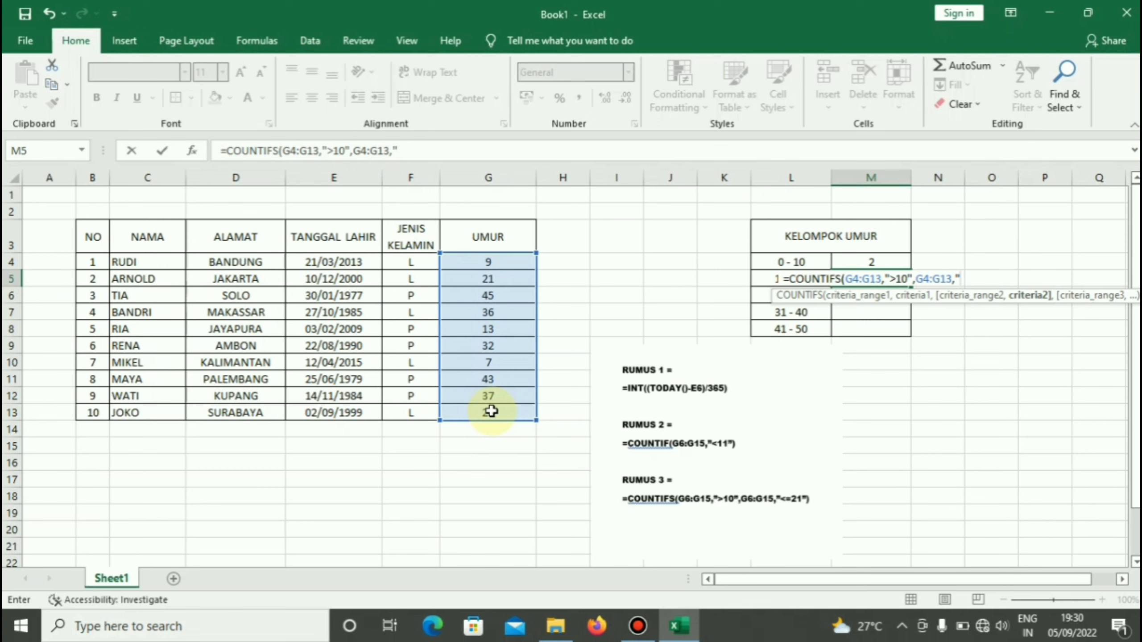
pyautogui.write('<')
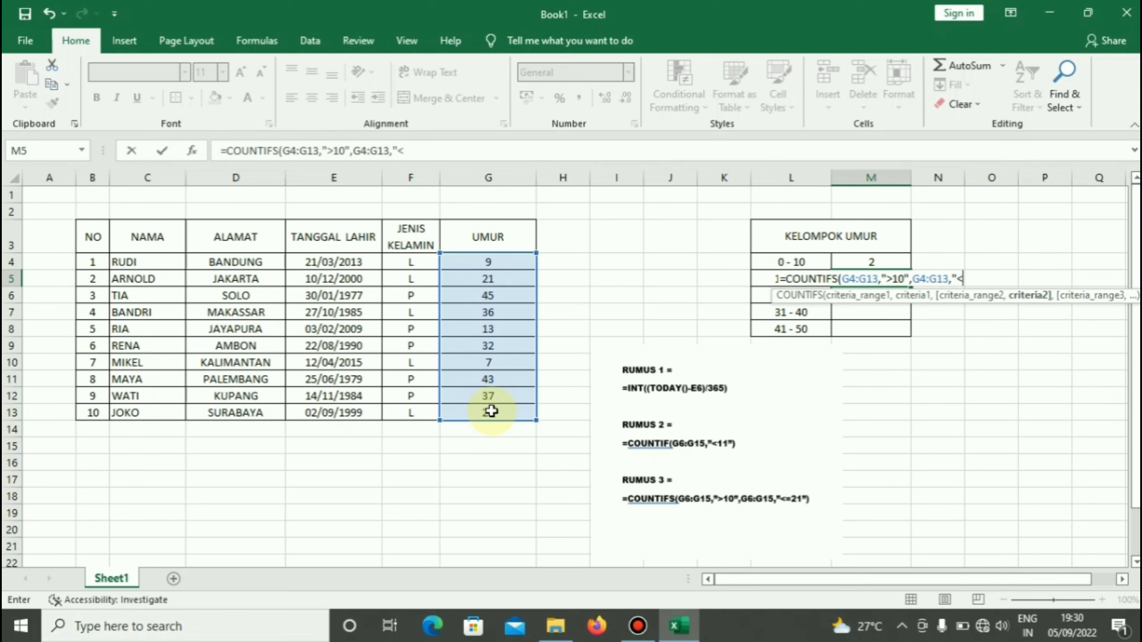
pyautogui.write('=')
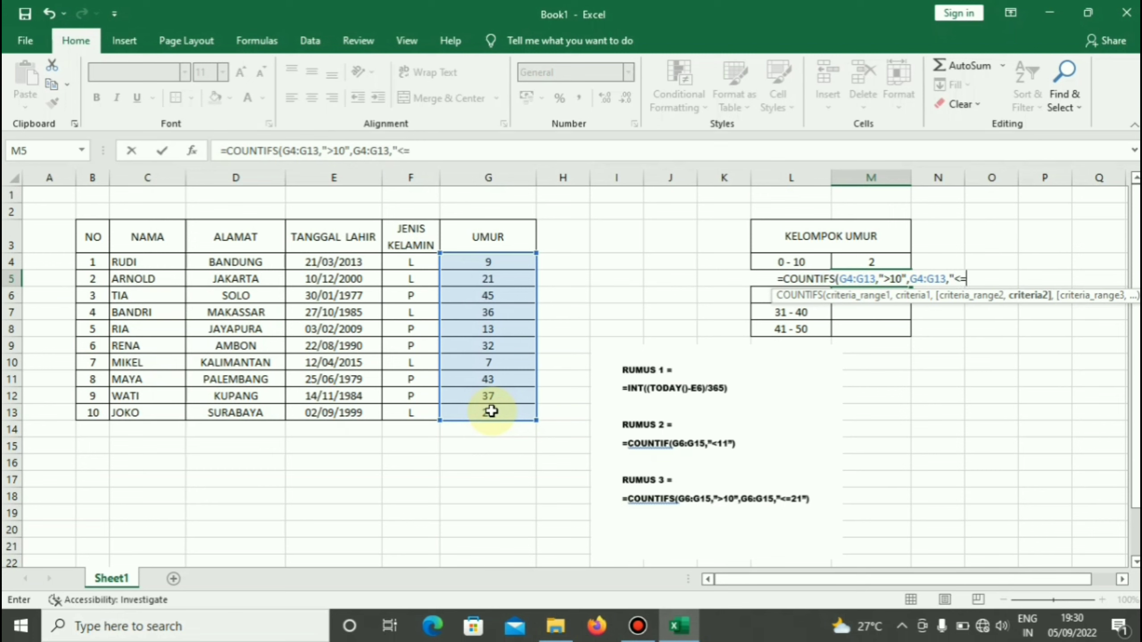
pyautogui.write('20')
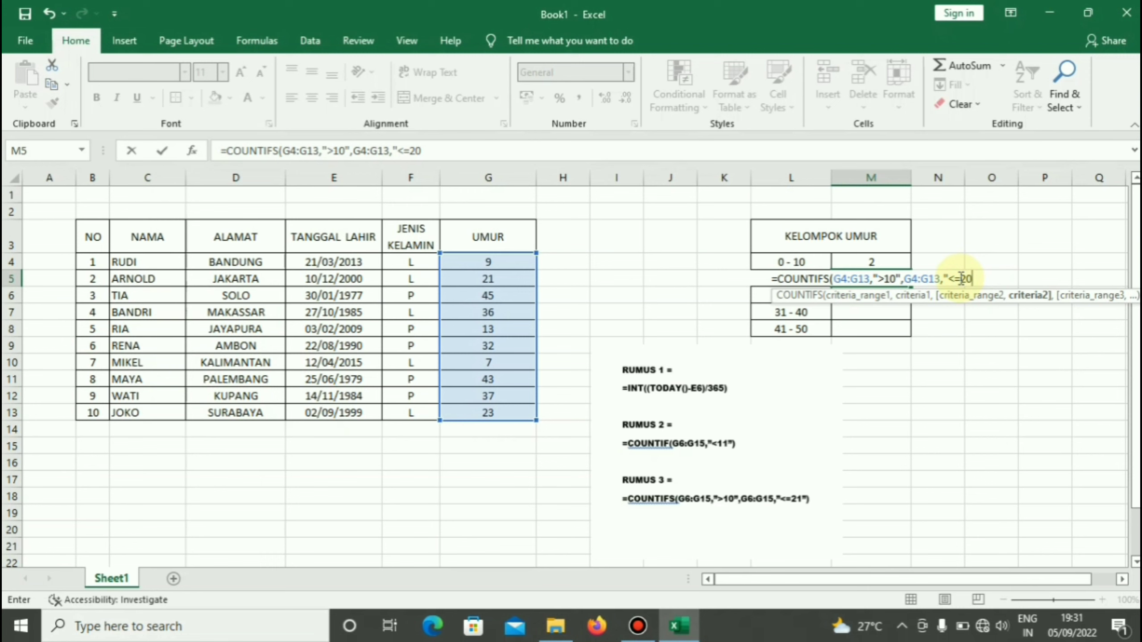
pyautogui.write('"')
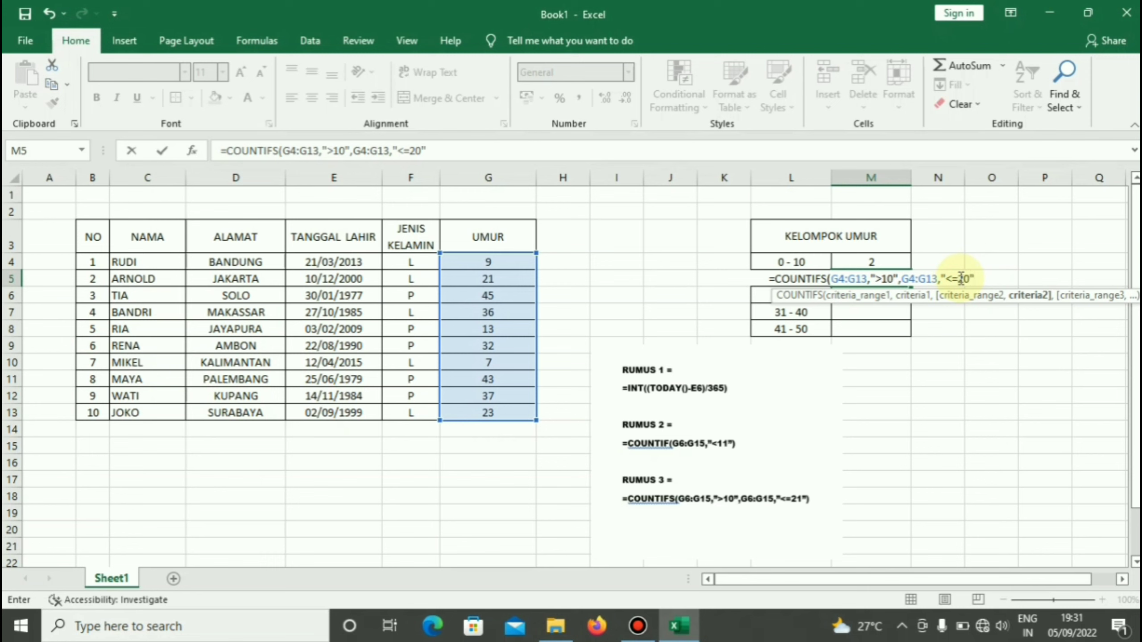
pyautogui.write(')')
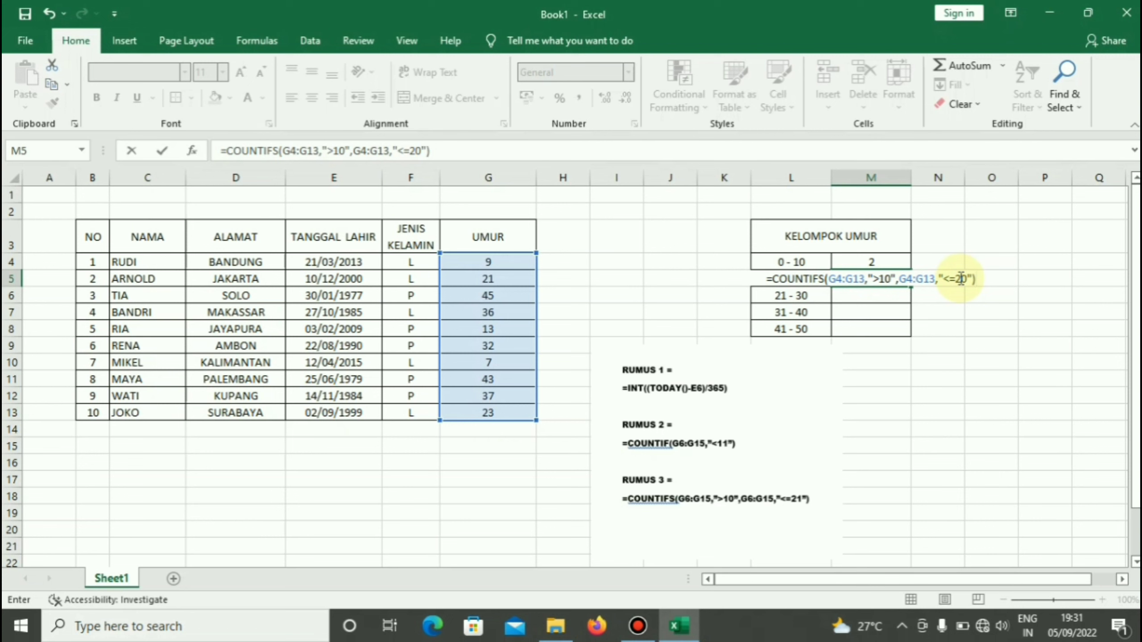
pyautogui.press('Return')
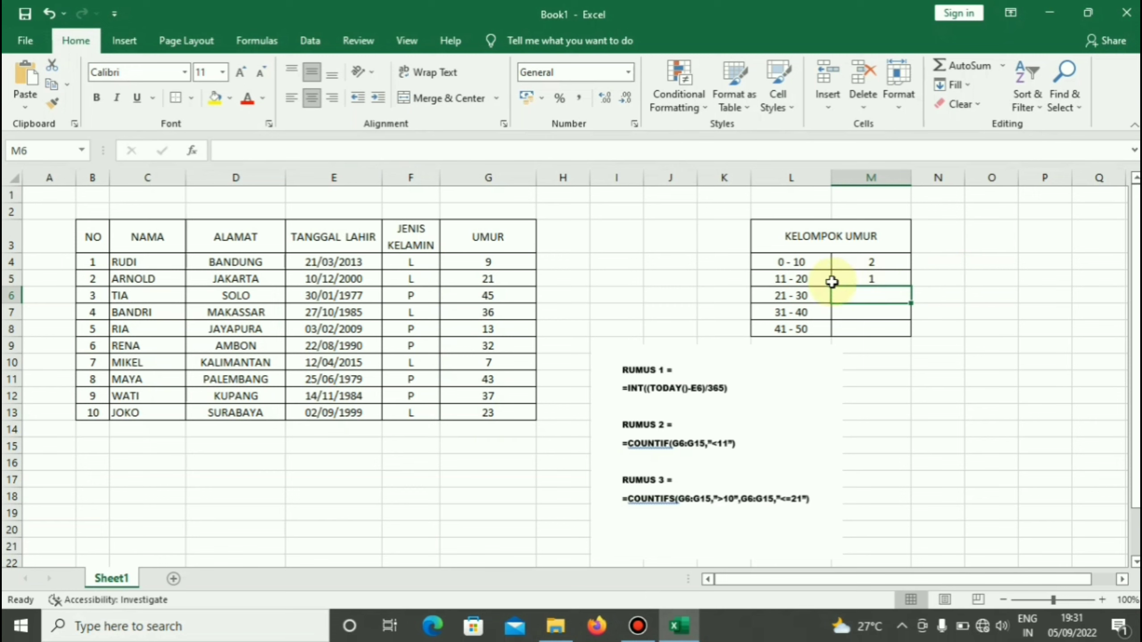
# Step: Check the 11 - 20 count of 1 against the age 13 in G8, then select M6
pyautogui.click(806, 281)
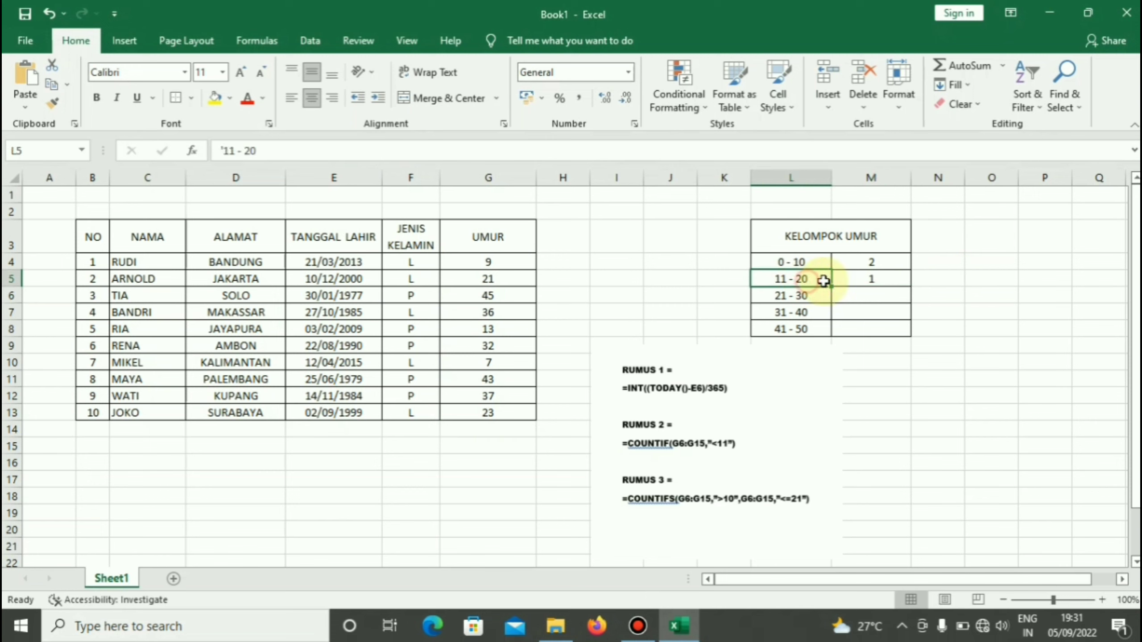
pyautogui.moveTo(806, 281); pyautogui.dragTo(894, 278)
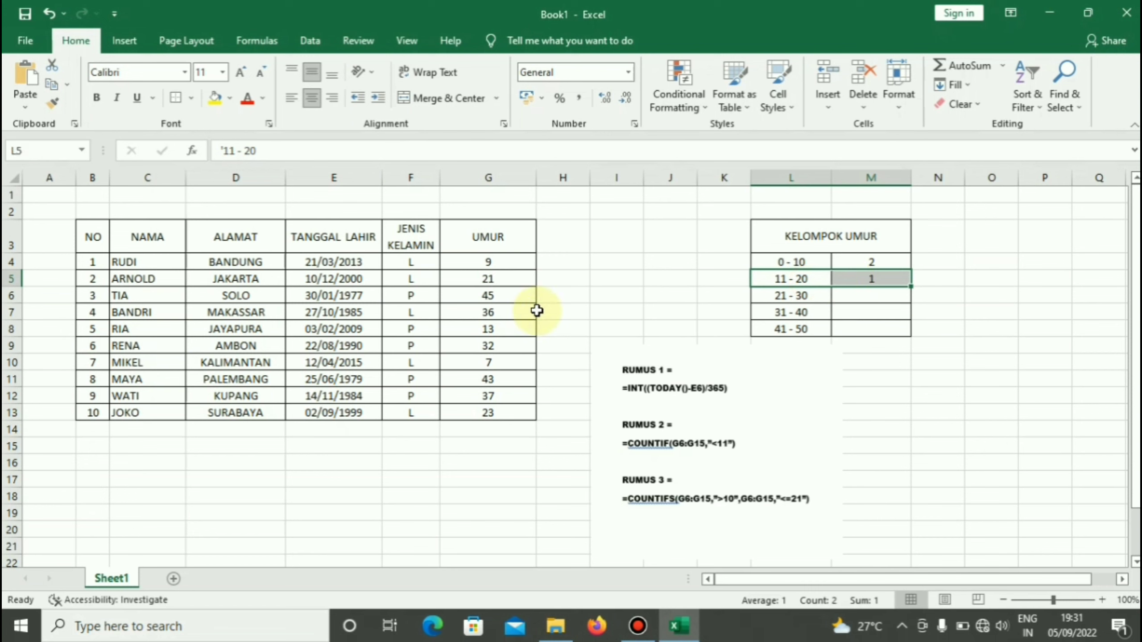
pyautogui.click(495, 333)
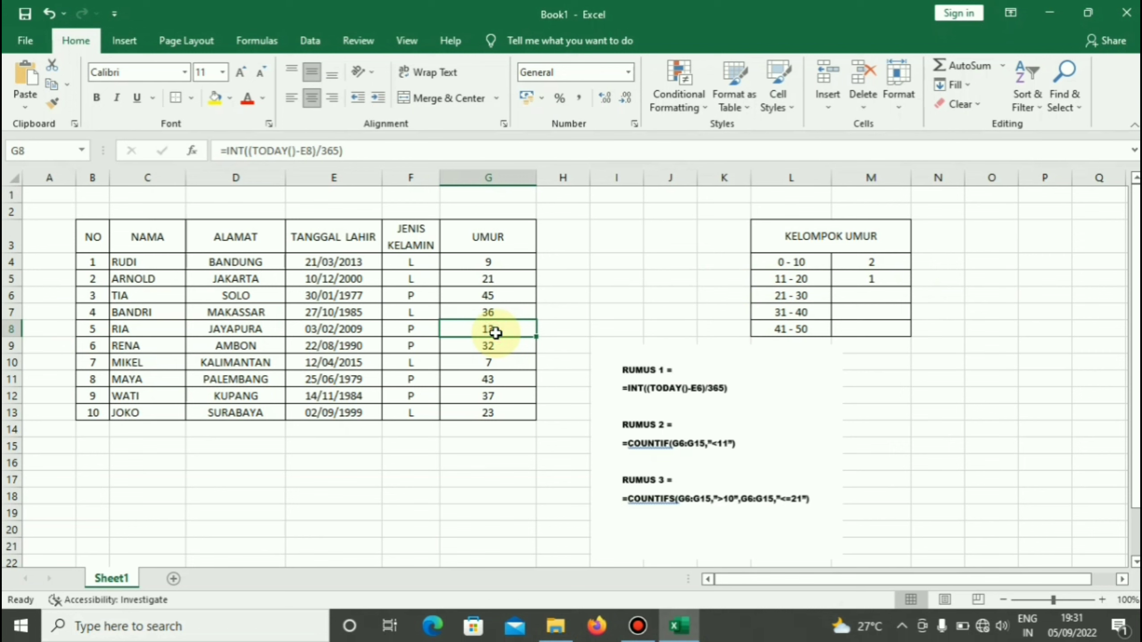
pyautogui.click(855, 300)
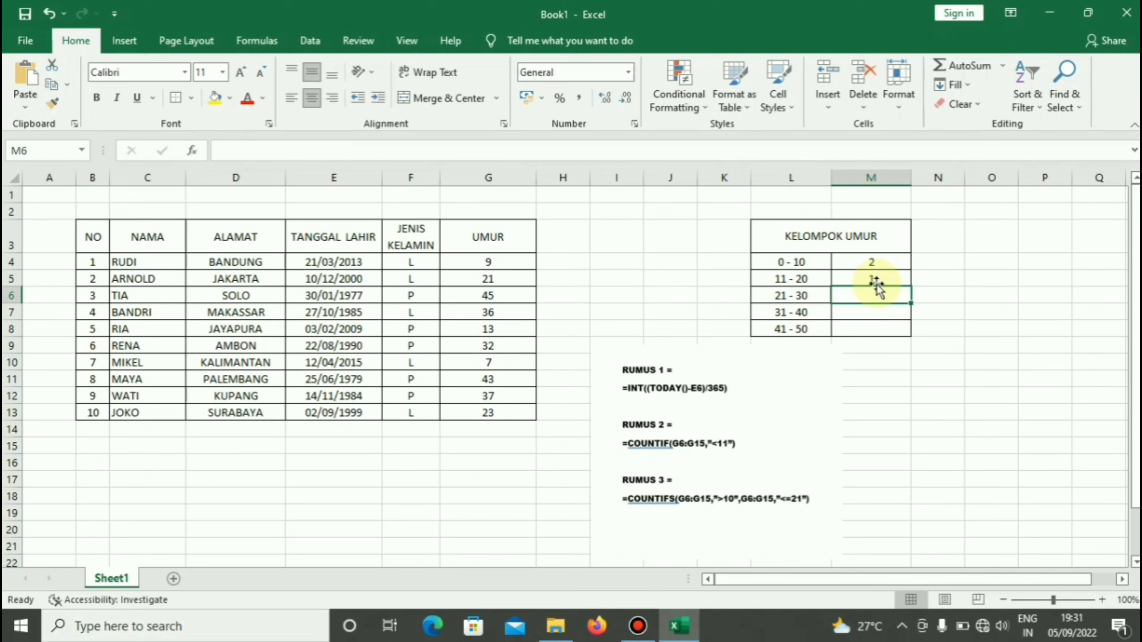
# Step: Begin M6's 21 - 30 count as =COUNTIFS(G4:G13,">20", using the COUNTIFS suggestion
pyautogui.write('=')
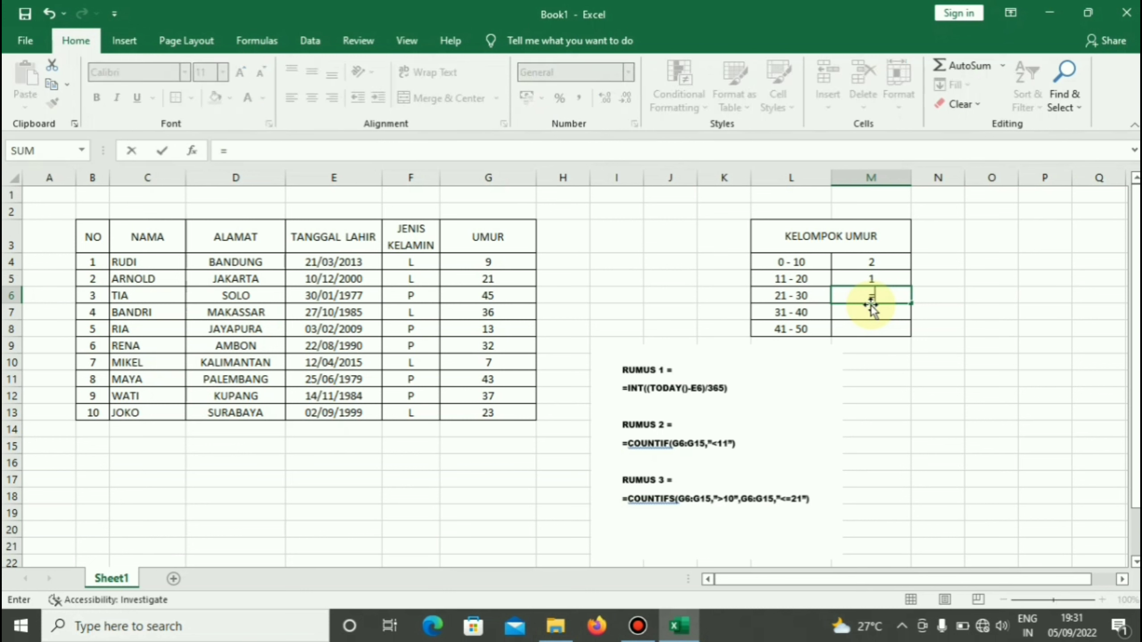
pyautogui.write('COUNTI')
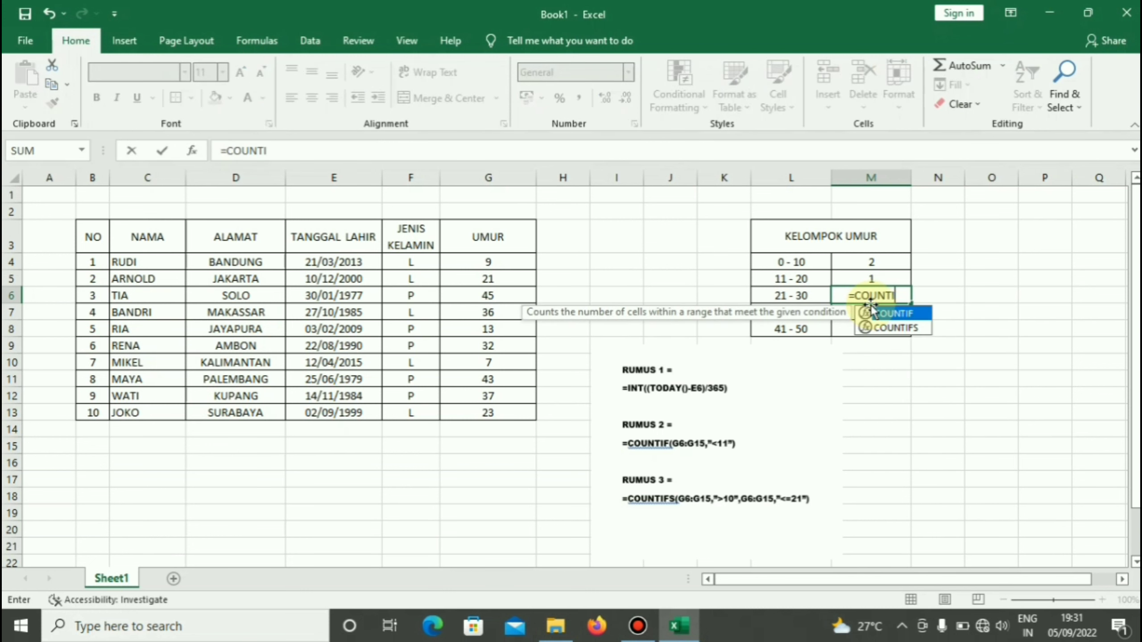
pyautogui.write('FS')
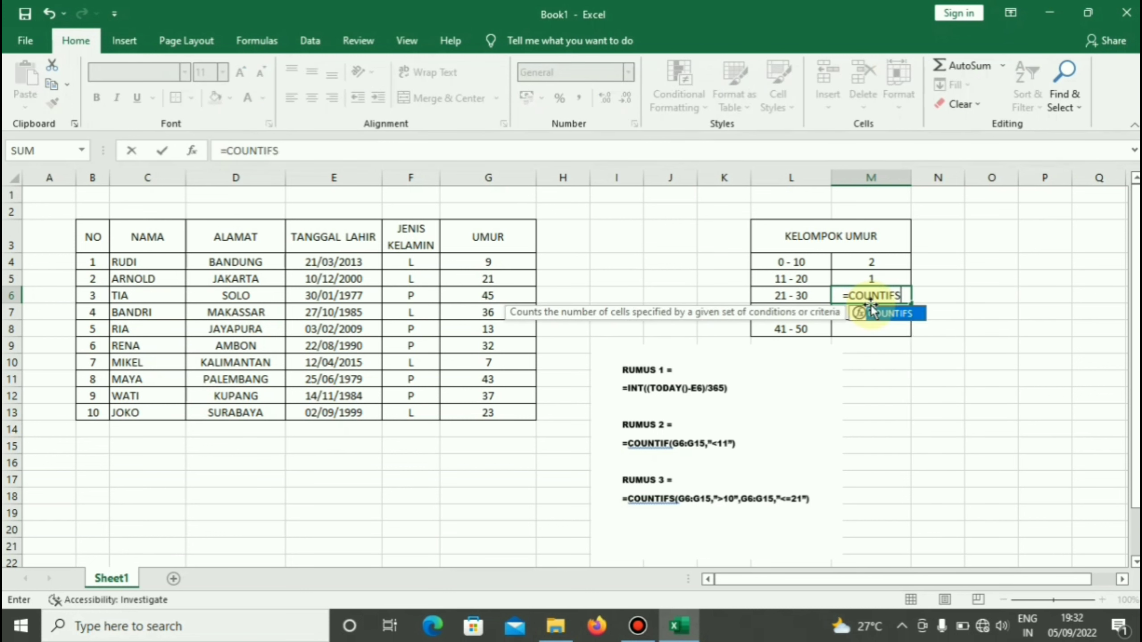
pyautogui.doubleClick(870, 311)
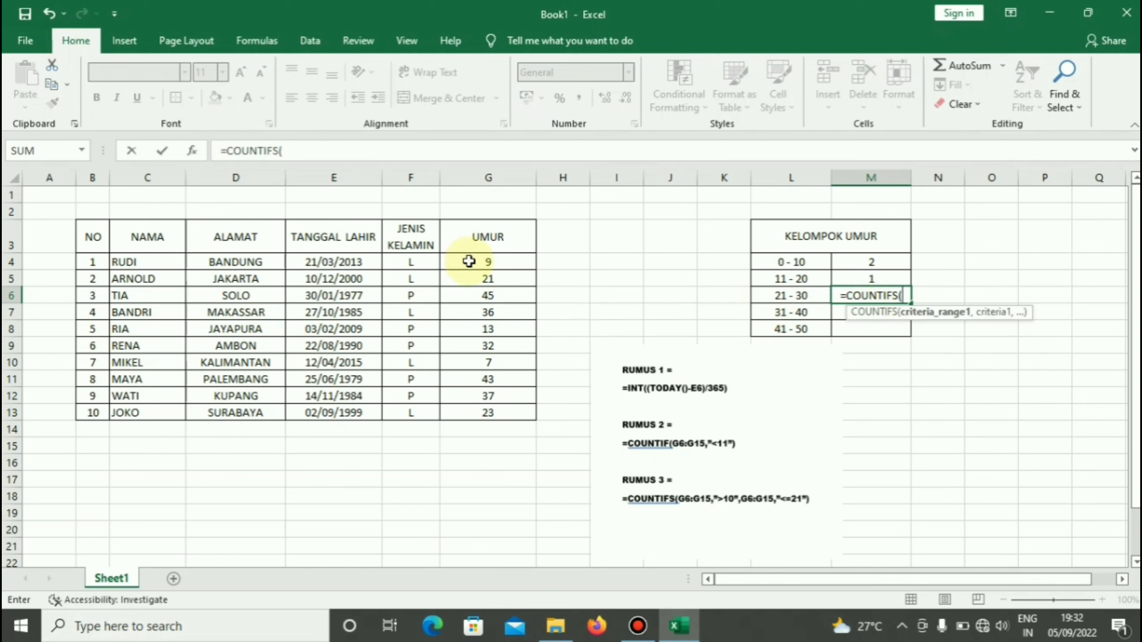
pyautogui.moveTo(468, 262); pyautogui.dragTo(484, 410)
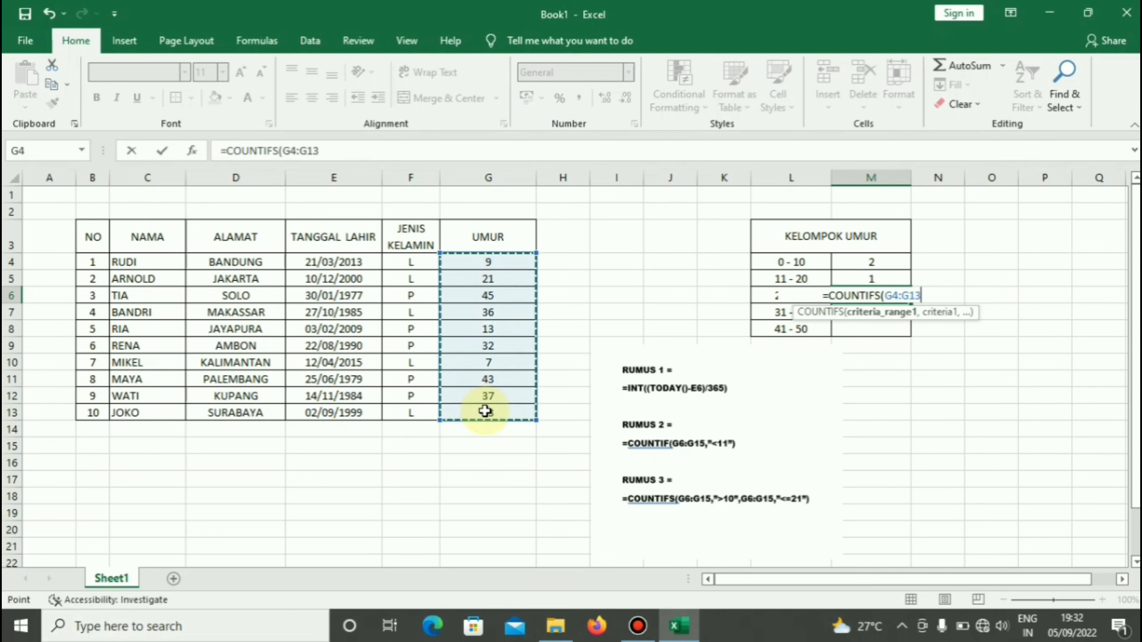
pyautogui.write(',')
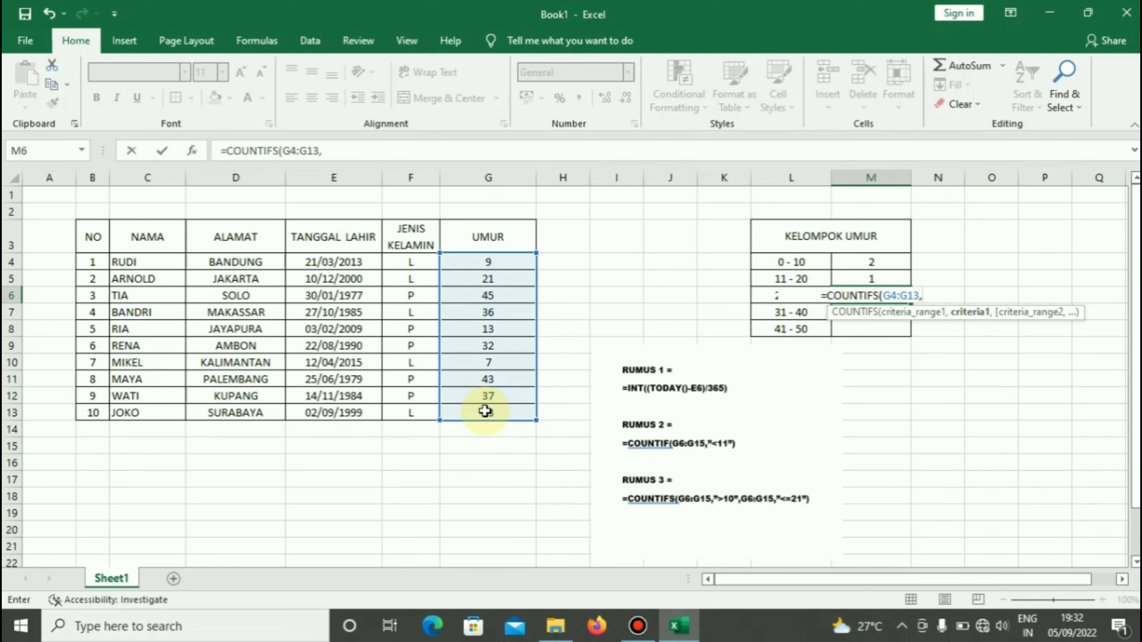
pyautogui.write('"')
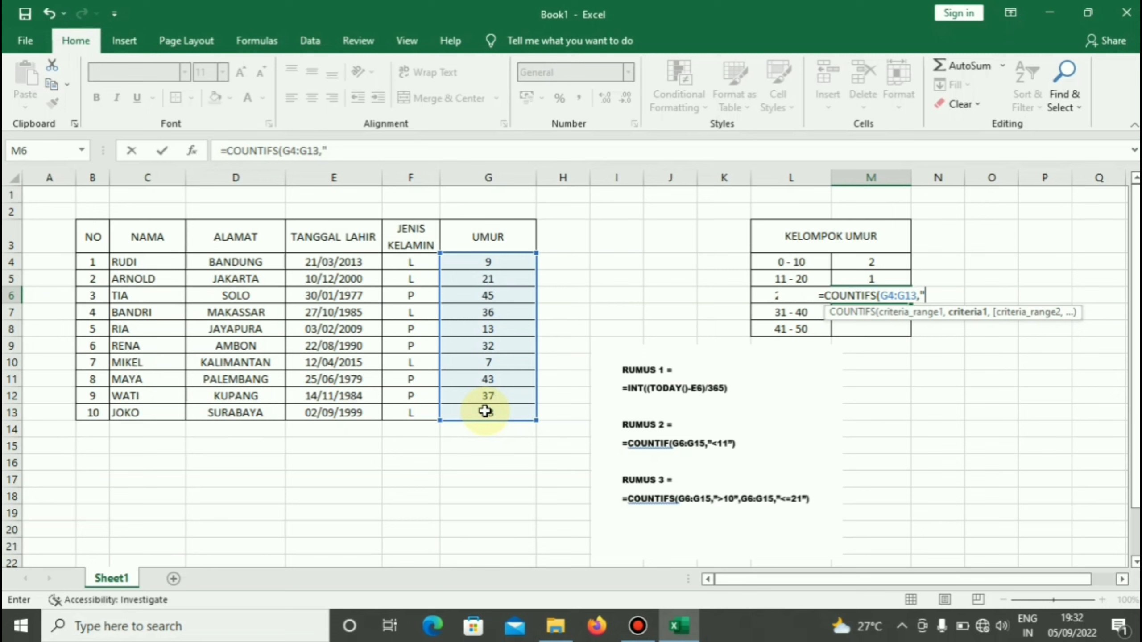
pyautogui.write('>')
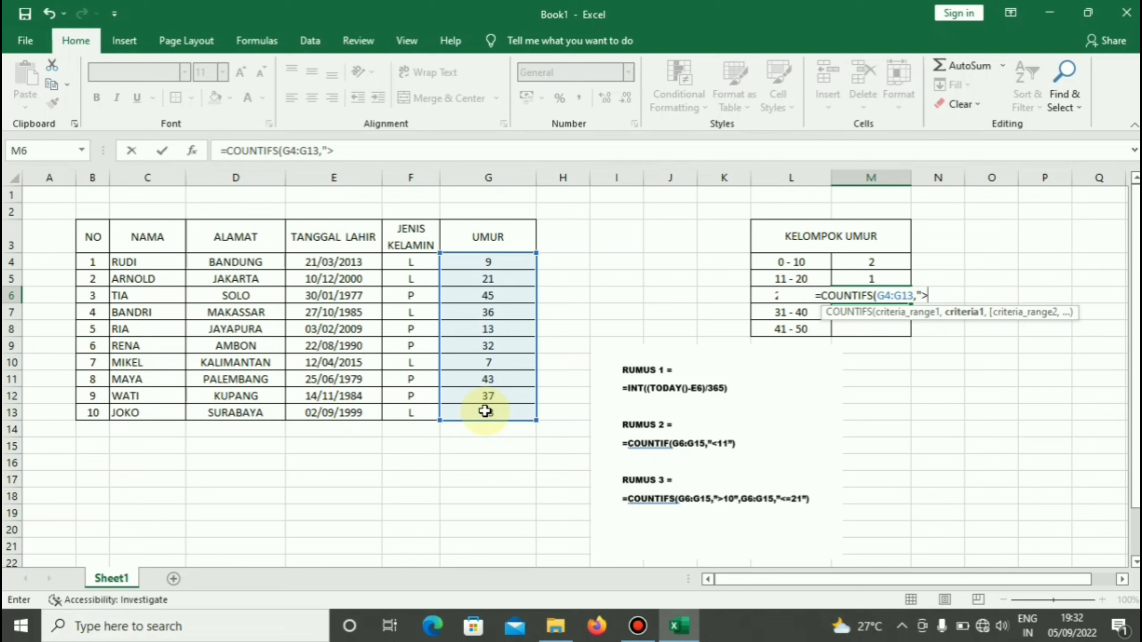
pyautogui.write('20')
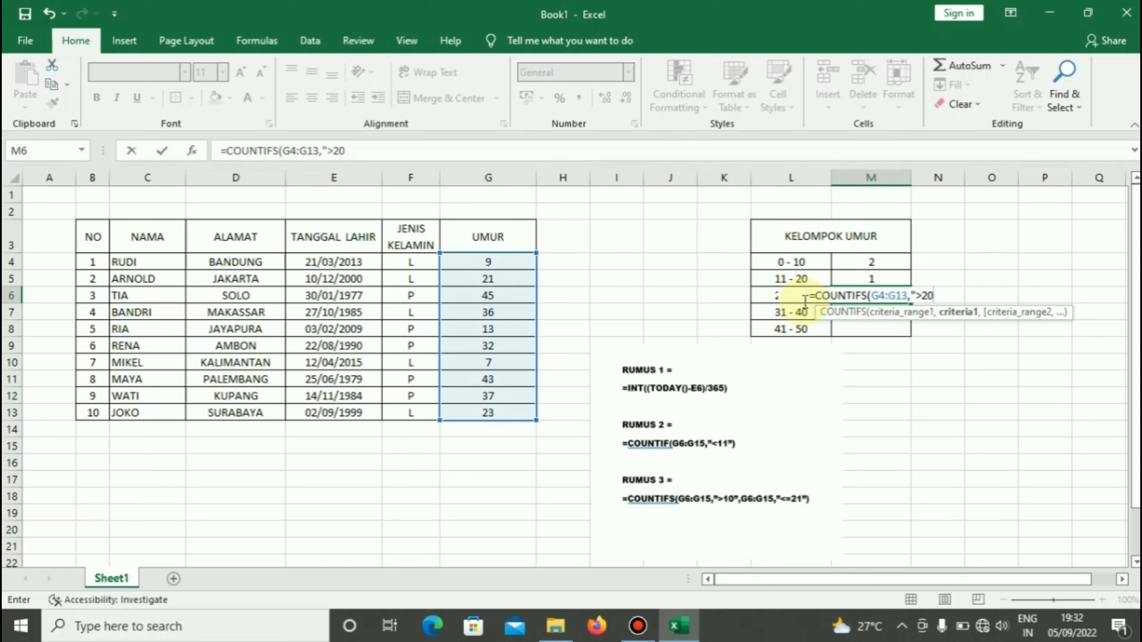
pyautogui.write('"')
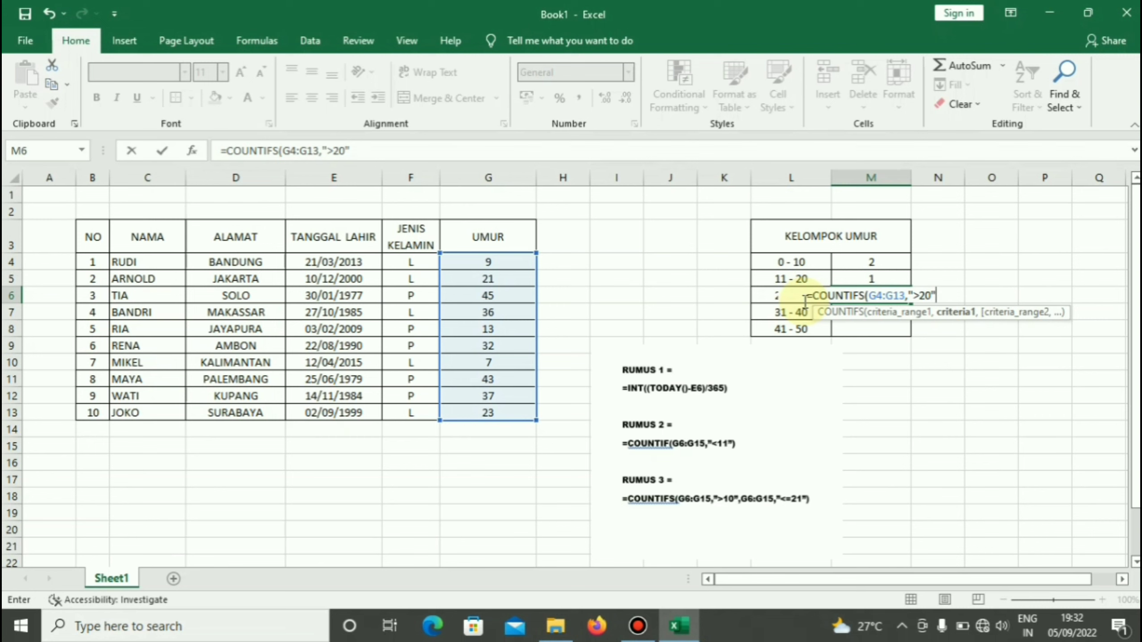
pyautogui.write(',')
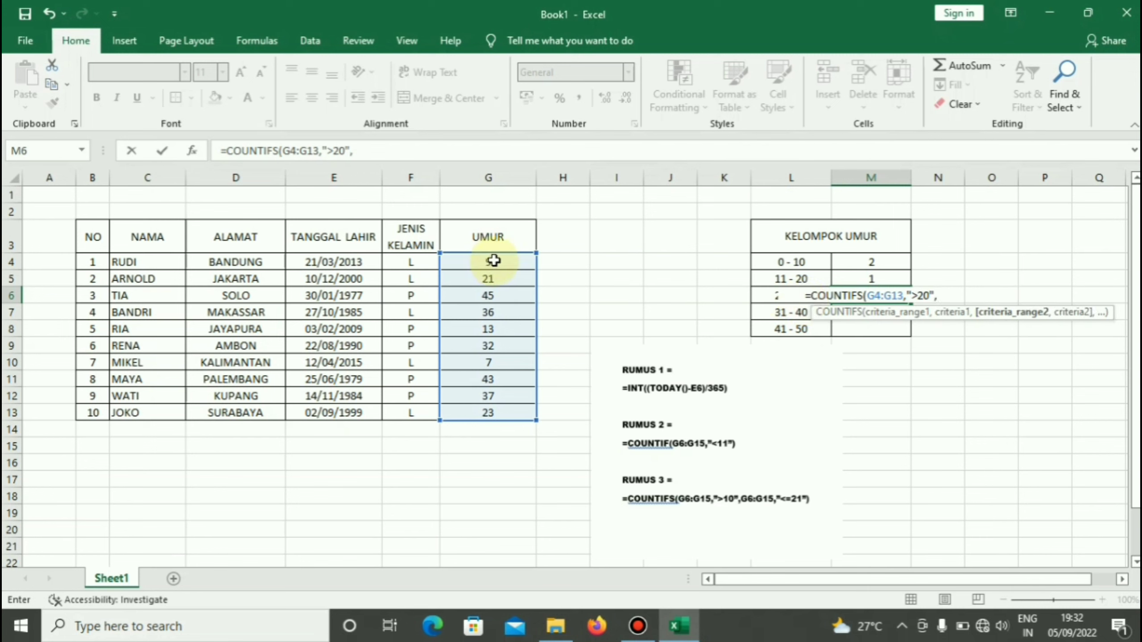
# Step: Add G4:G13,"<=30" as the second condition and commit M6, counting 2 people aged 21 - 30
pyautogui.moveTo(493, 260); pyautogui.dragTo(494, 411)
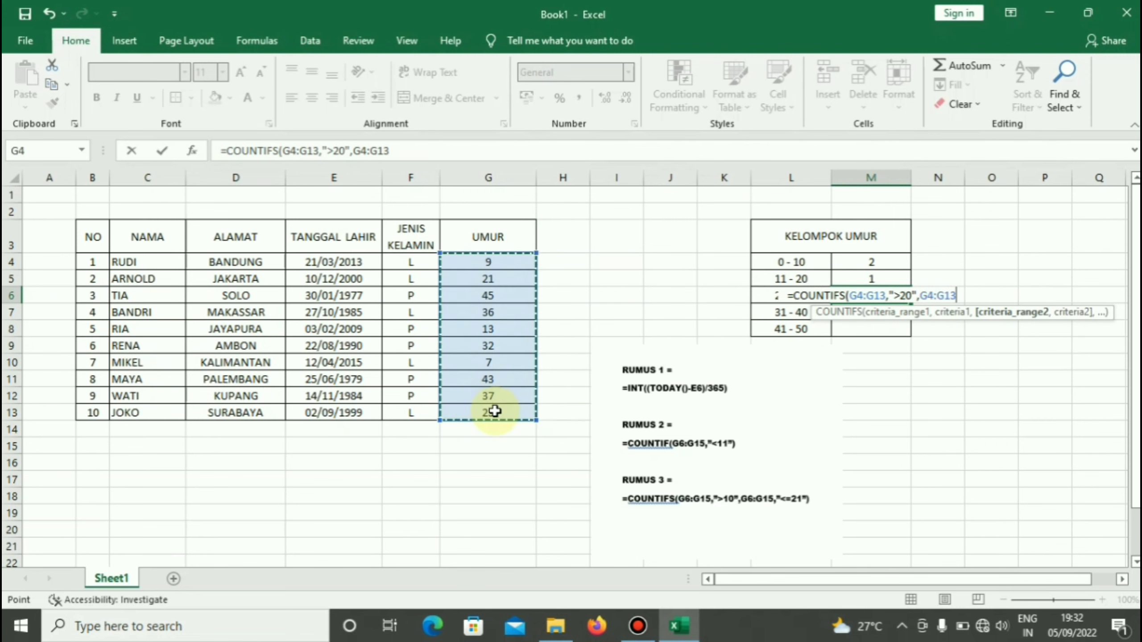
pyautogui.write(',')
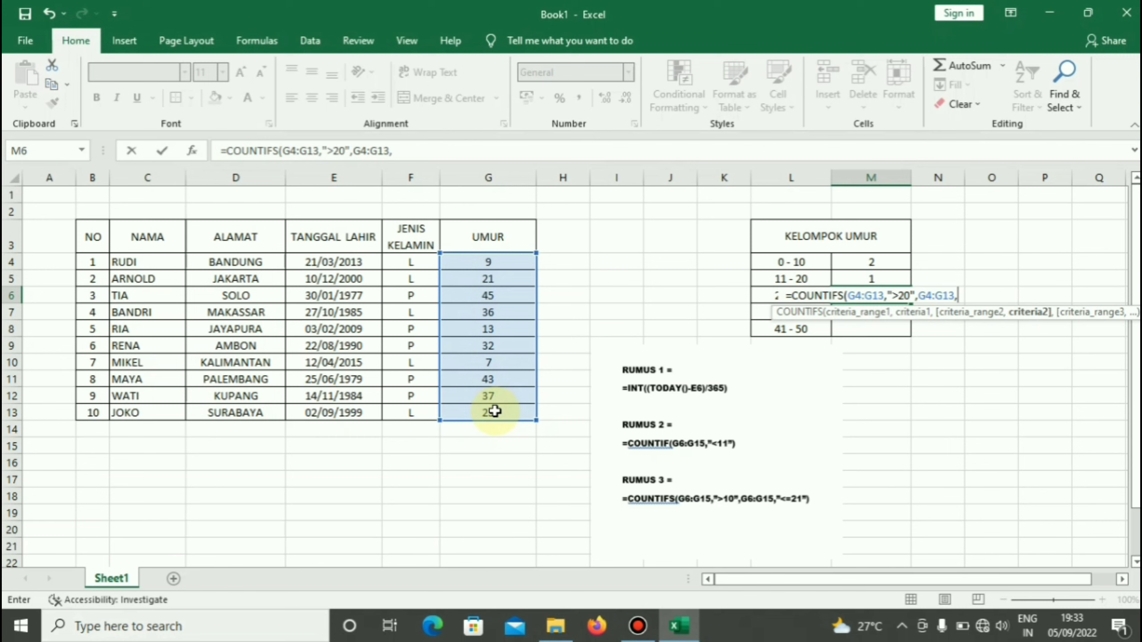
pyautogui.write('"')
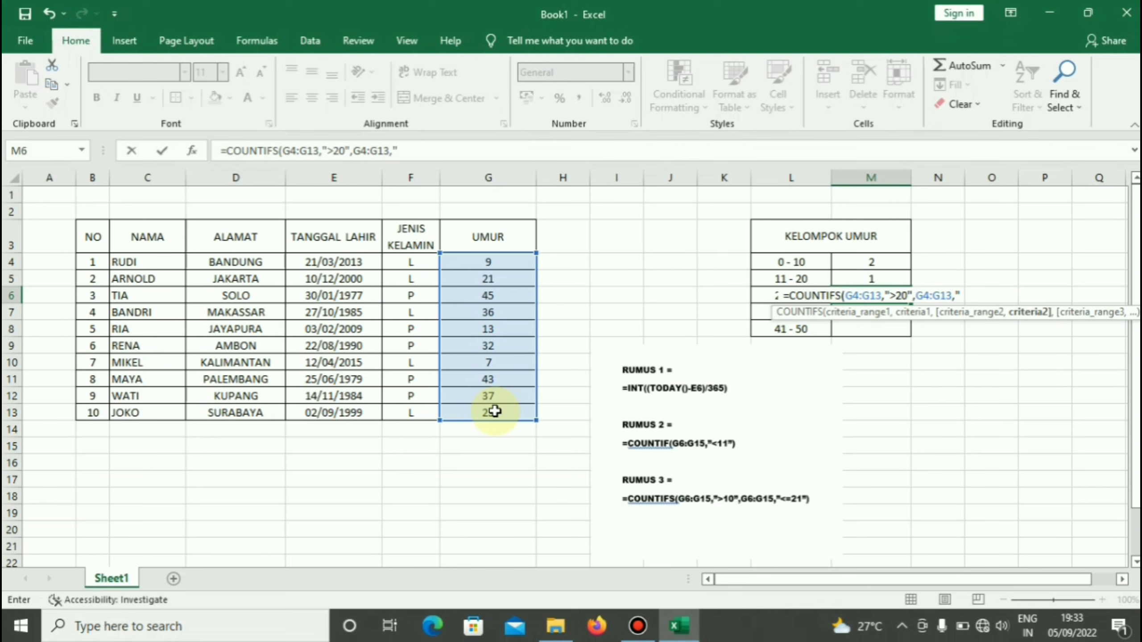
pyautogui.write('<')
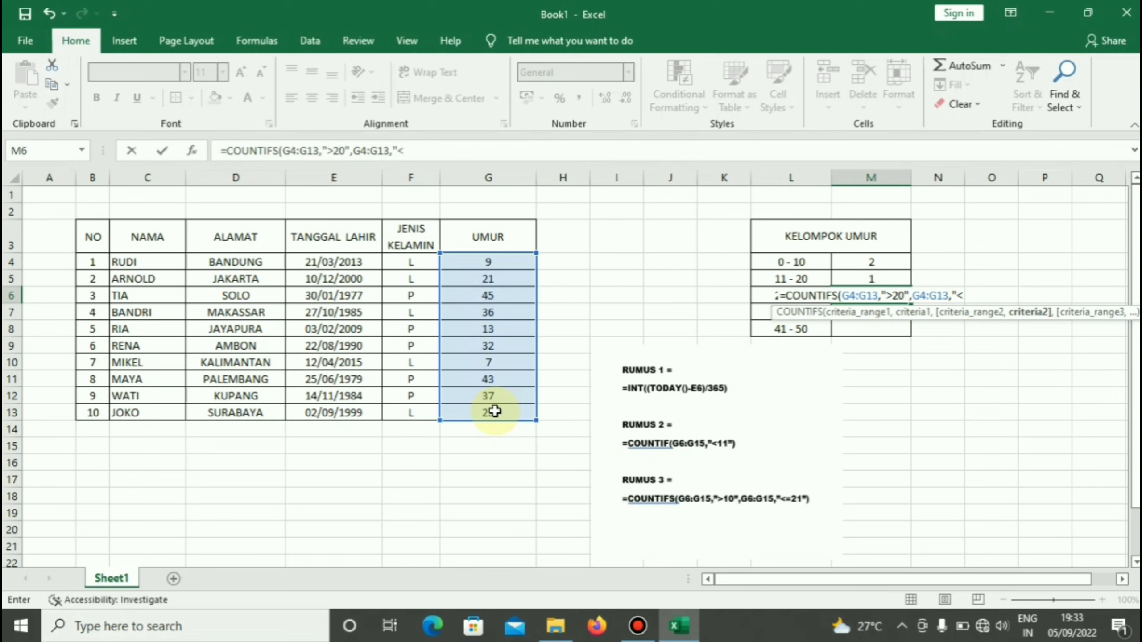
pyautogui.write('=')
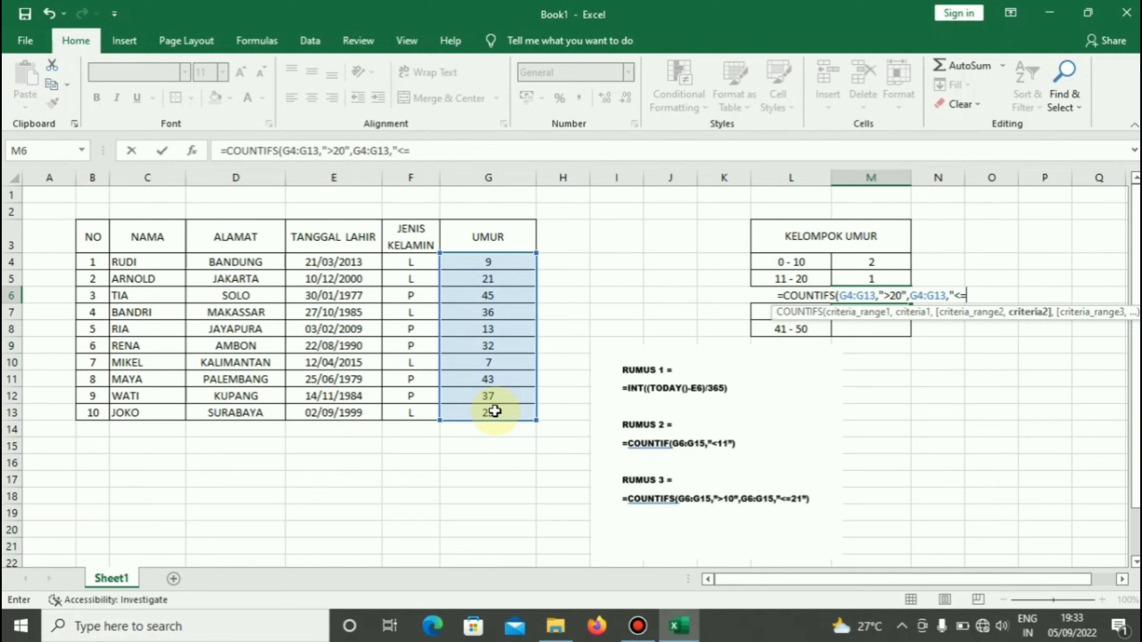
pyautogui.write('30')
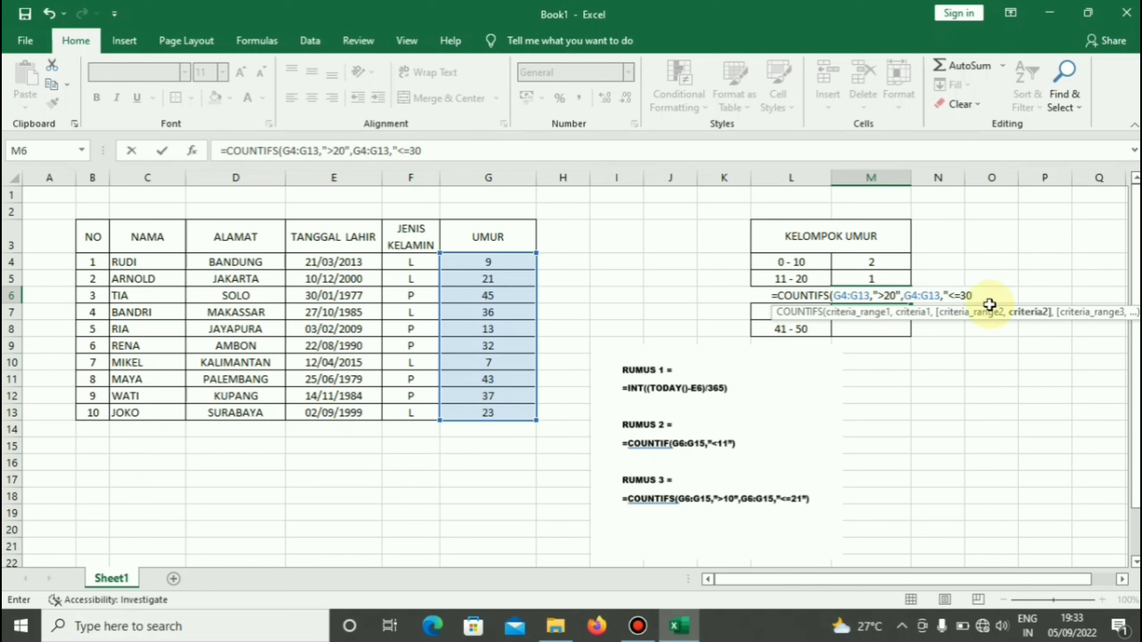
pyautogui.write('"')
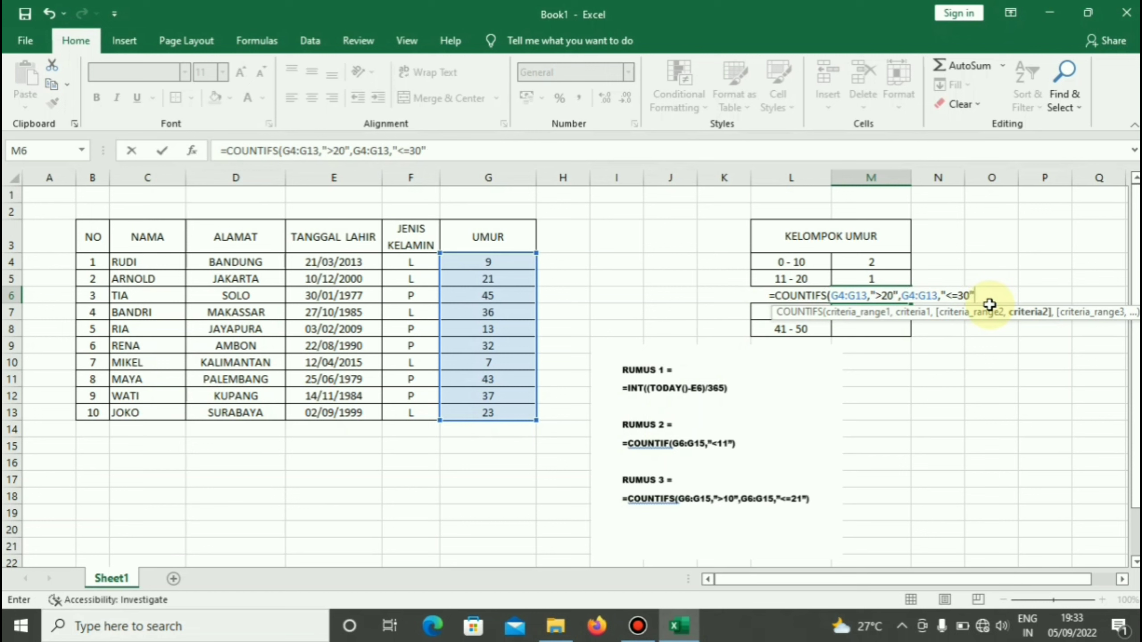
pyautogui.write(')')
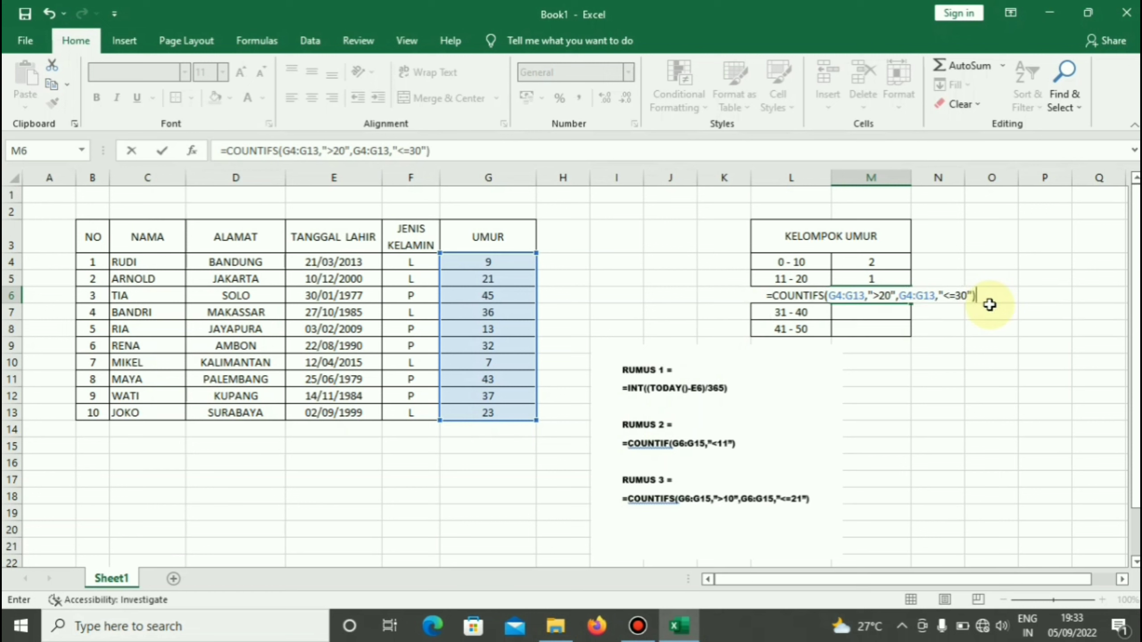
pyautogui.press('Return')
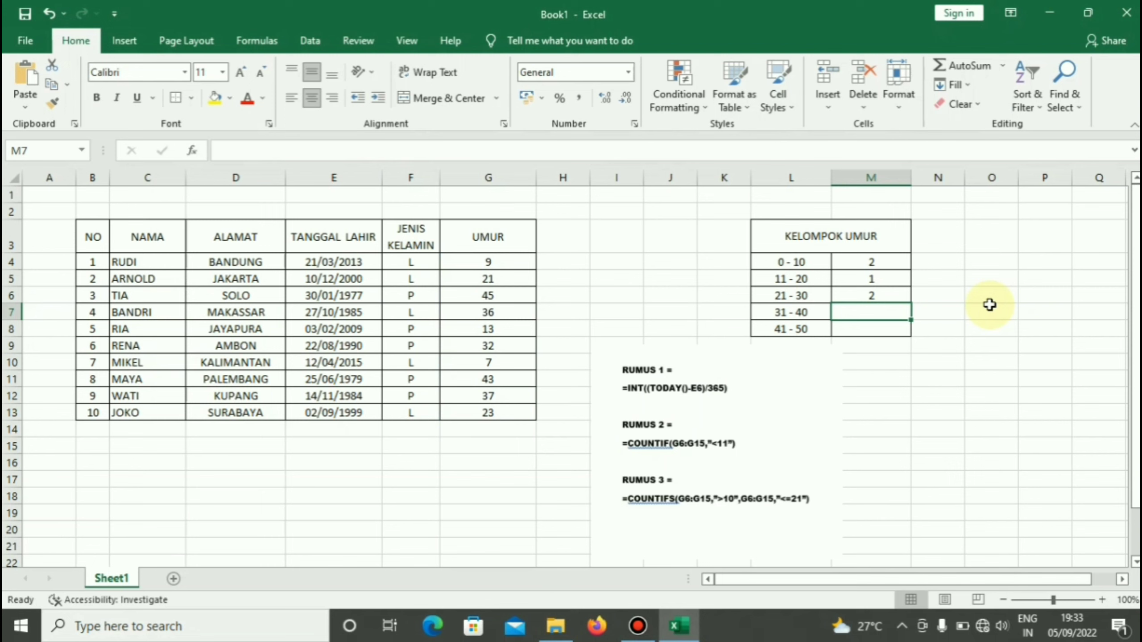
pyautogui.click(817, 296)
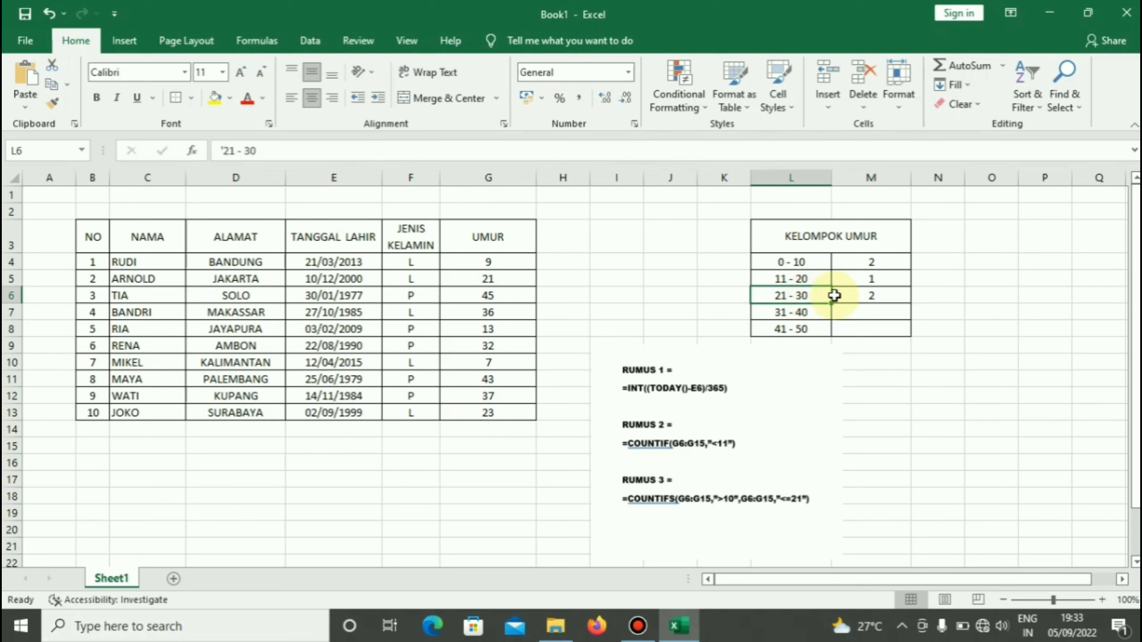
pyautogui.moveTo(834, 295); pyautogui.dragTo(862, 295)
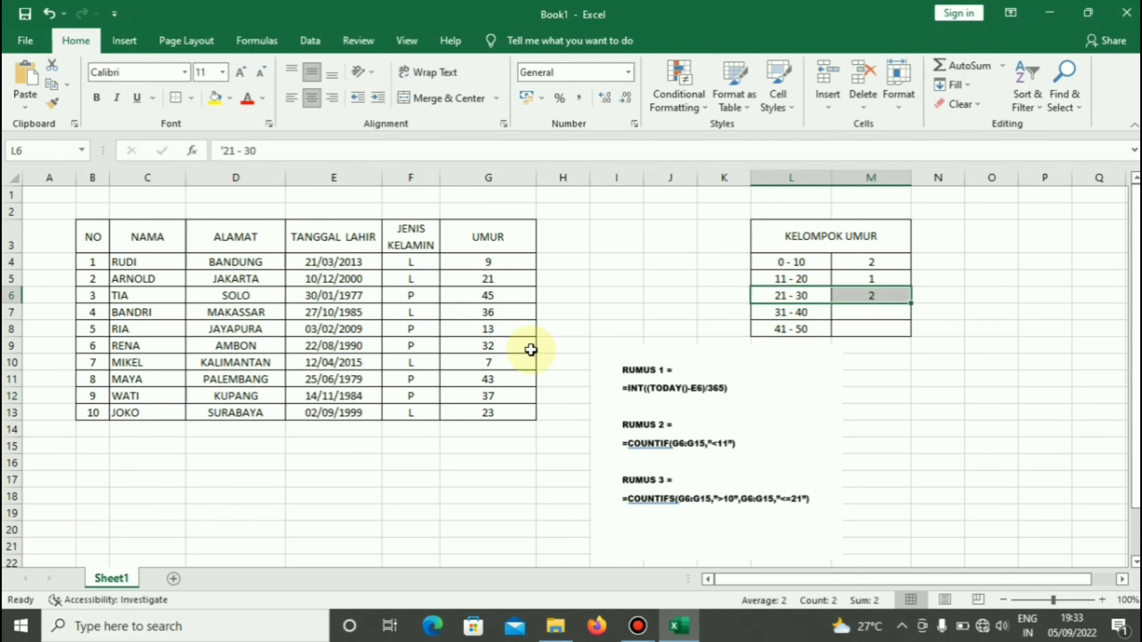
pyautogui.click(505, 414)
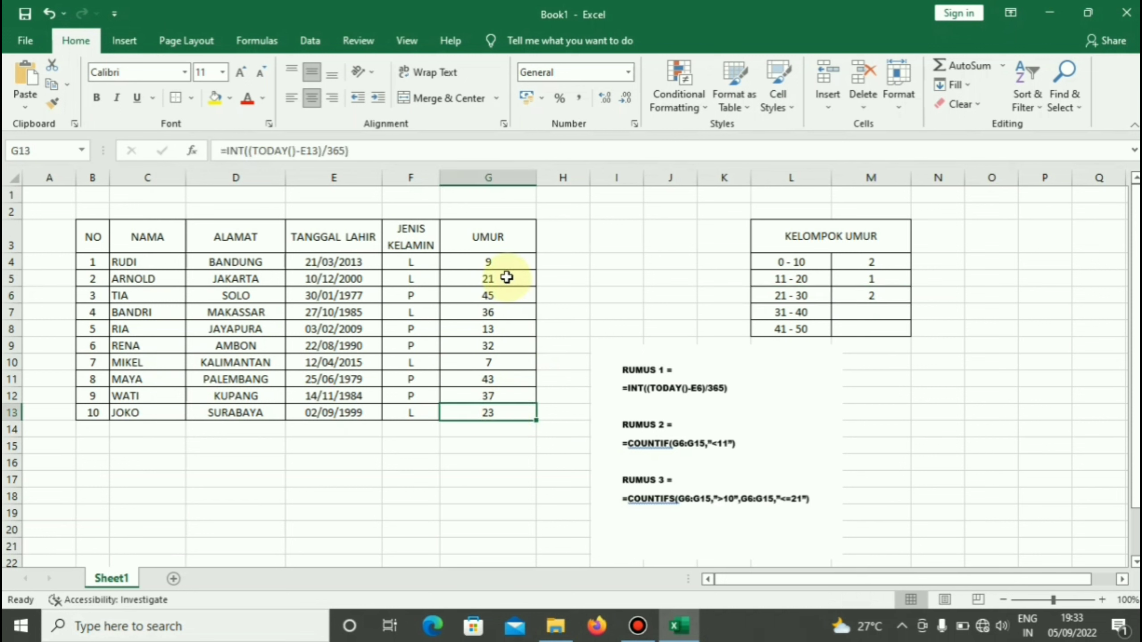
pyautogui.keyDown('ctrl'); pyautogui.click(506, 278); pyautogui.keyUp('ctrl')
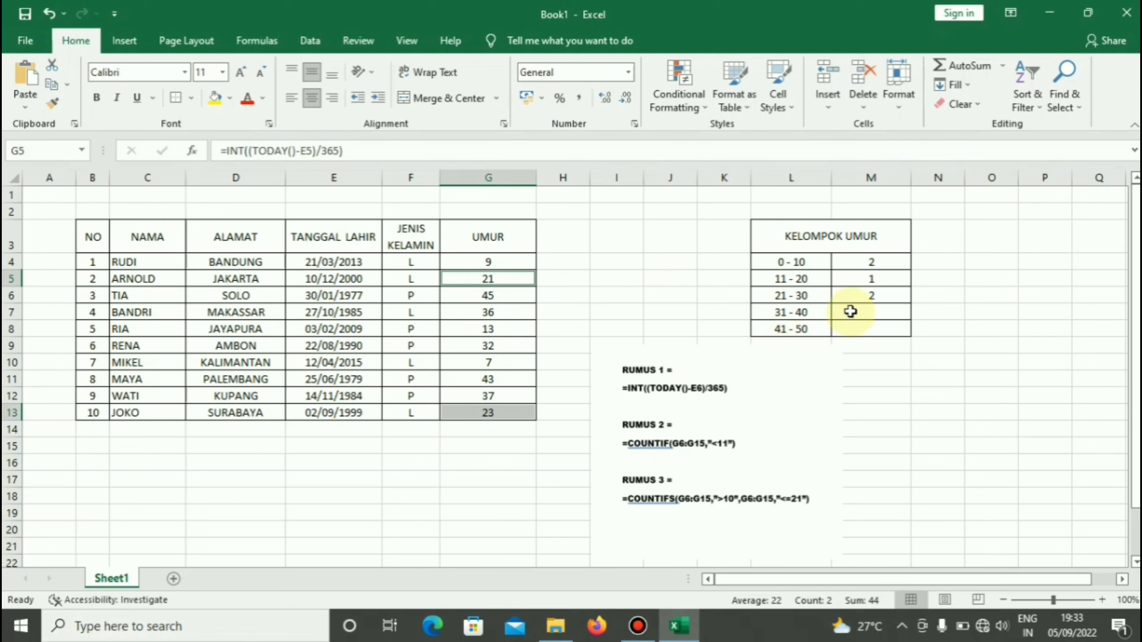
pyautogui.click(850, 311)
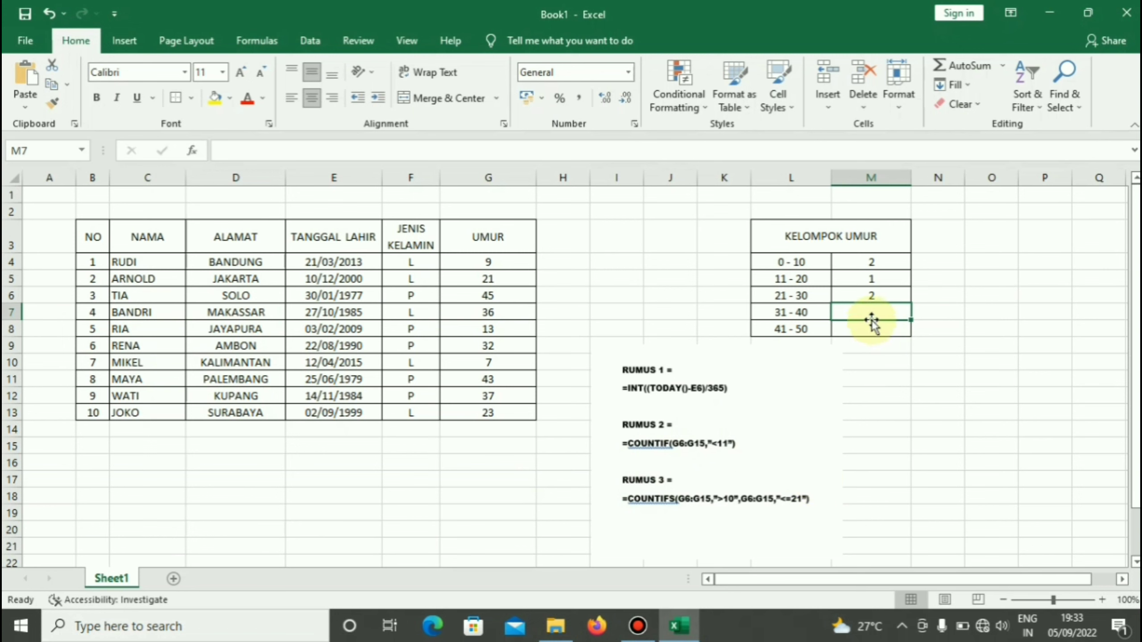
# Step: Enter =COUNTIFS(G4:G13,">30",G4:G13,"<=40") in M7, counting 3 people aged 31 - 40
pyautogui.write('=')
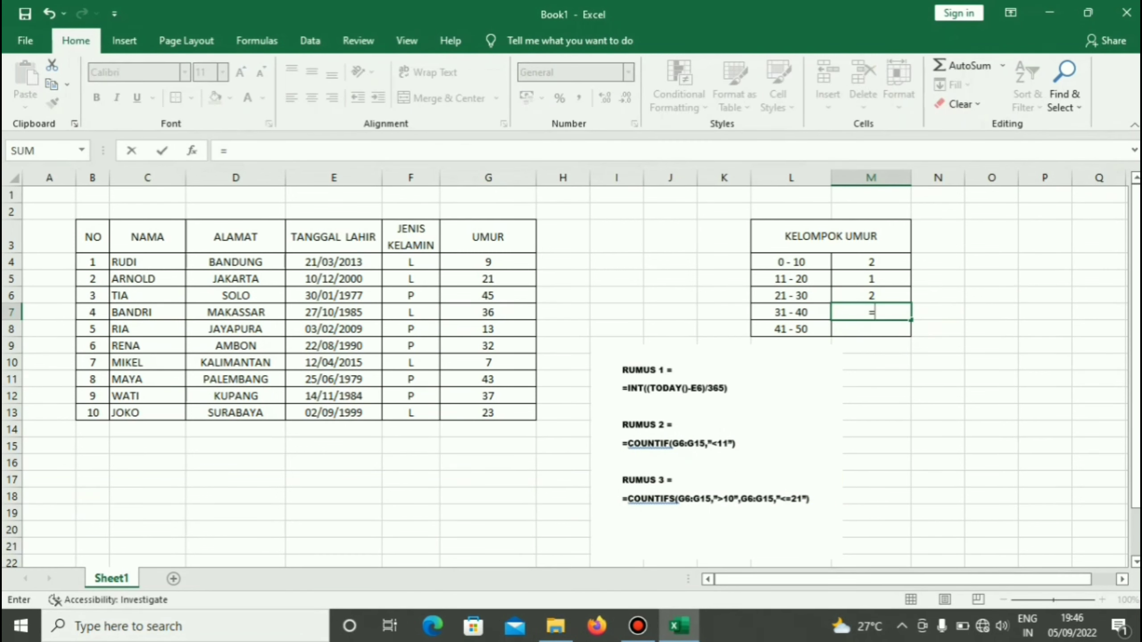
pyautogui.write('COUNT')
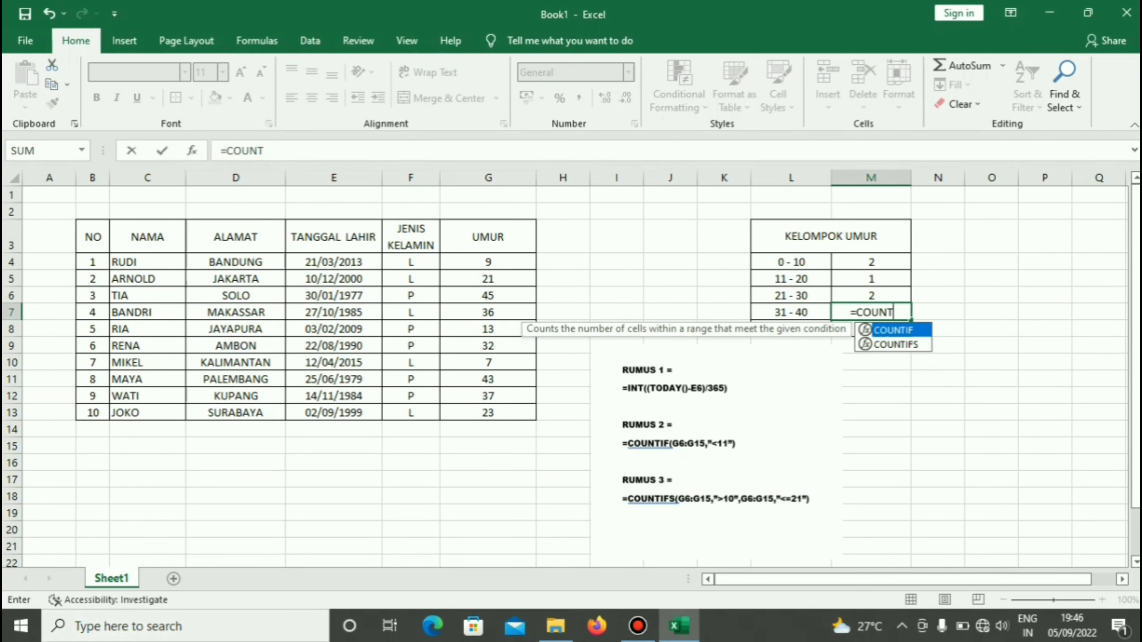
pyautogui.write('IFS(')
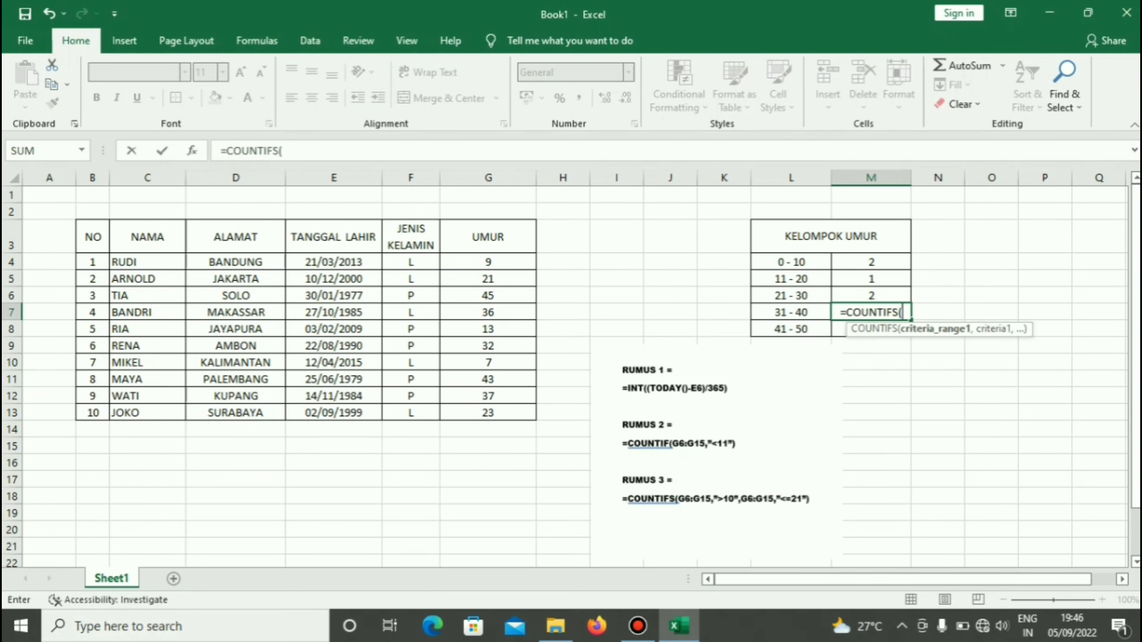
pyautogui.moveTo(454, 263); pyautogui.dragTo(474, 406)
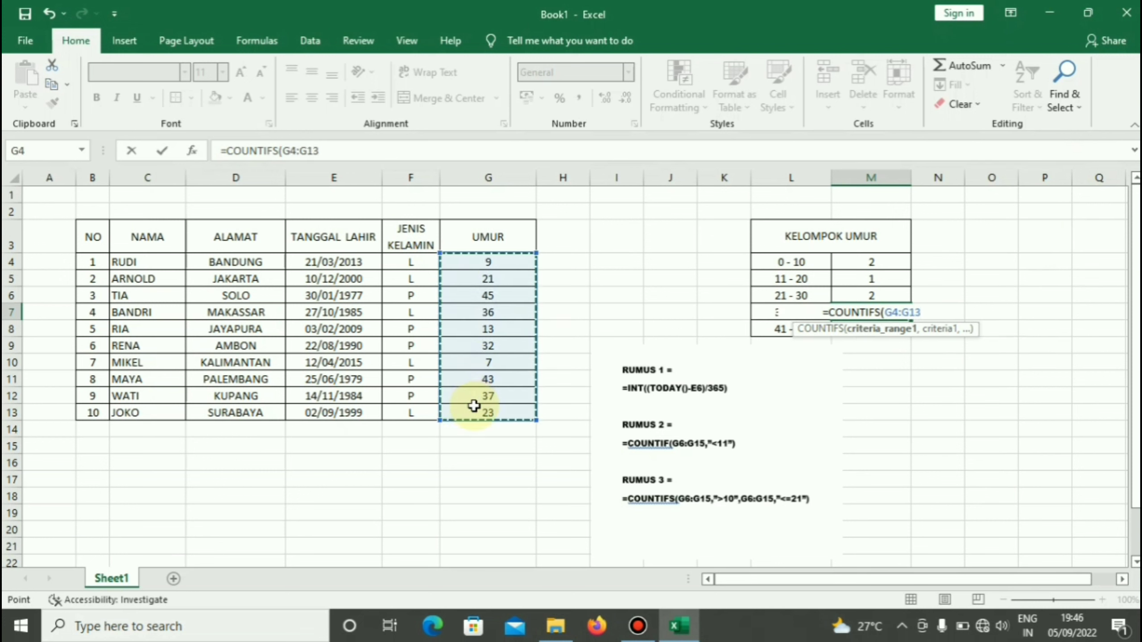
pyautogui.write(',"')
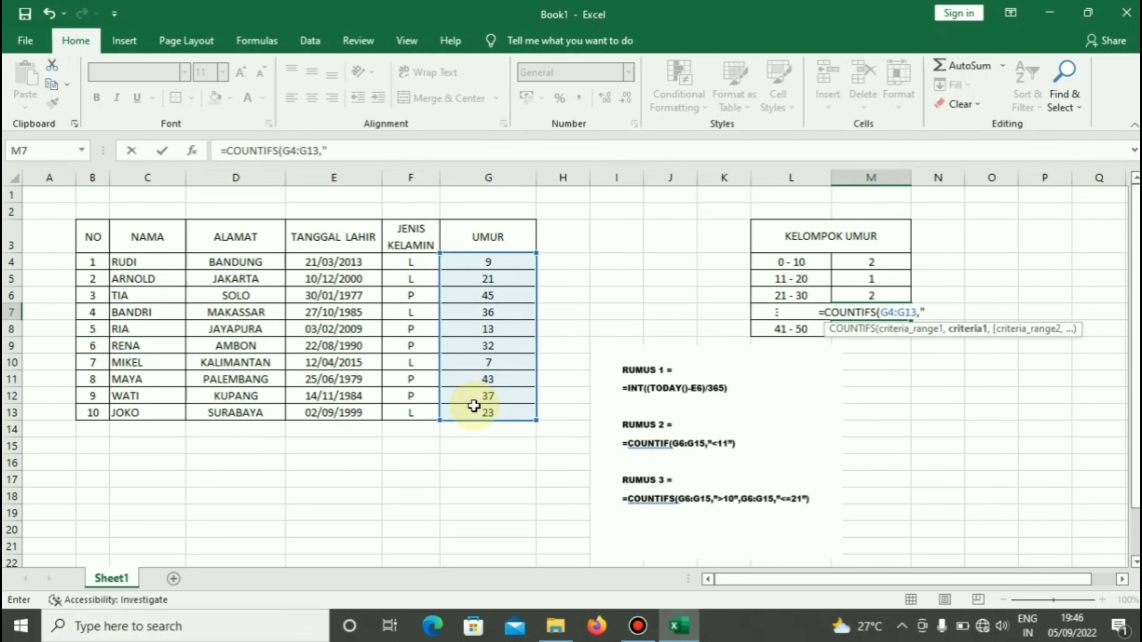
pyautogui.write('>30')
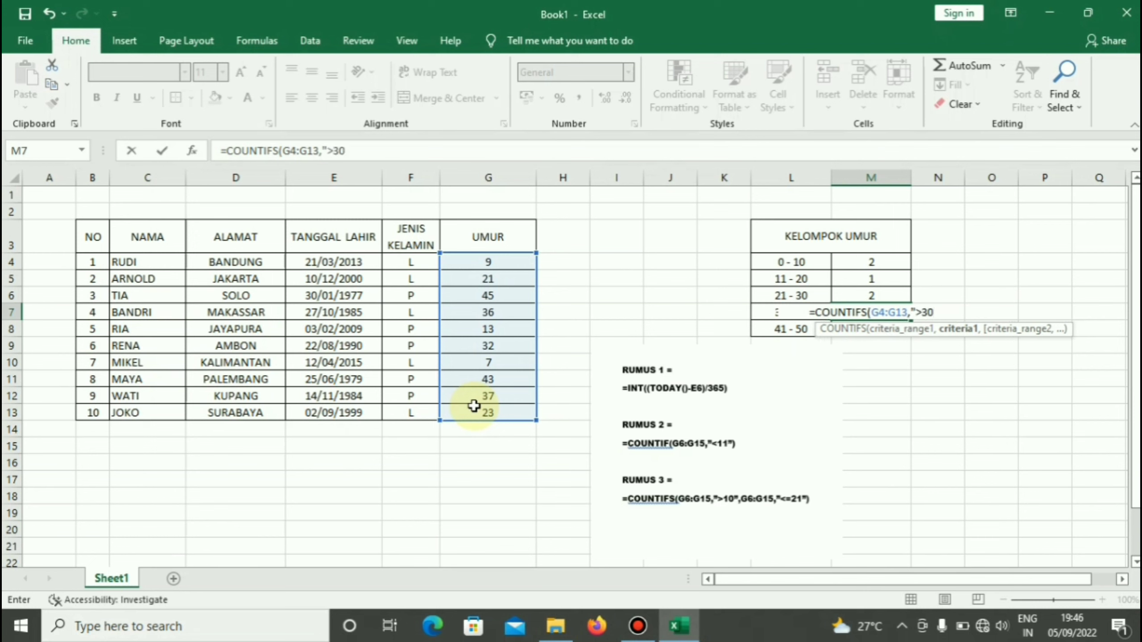
pyautogui.write('",')
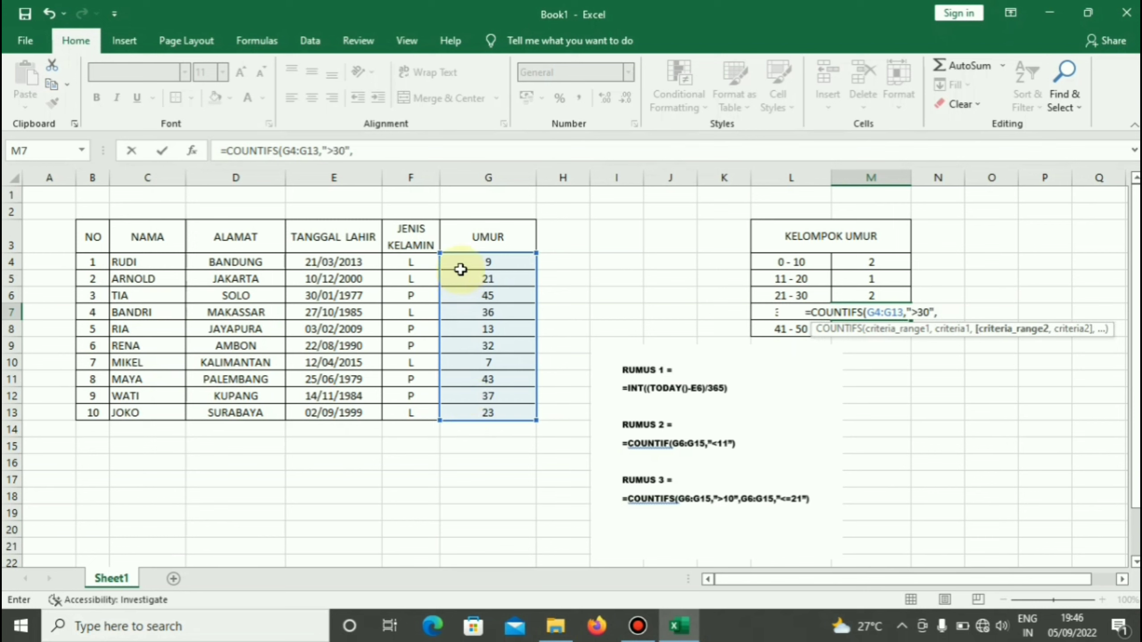
pyautogui.moveTo(479, 258)
pyautogui.mouseDown()
pyautogui.moveTo(509, 345)
pyautogui.moveTo(499, 409)
pyautogui.mouseUp()
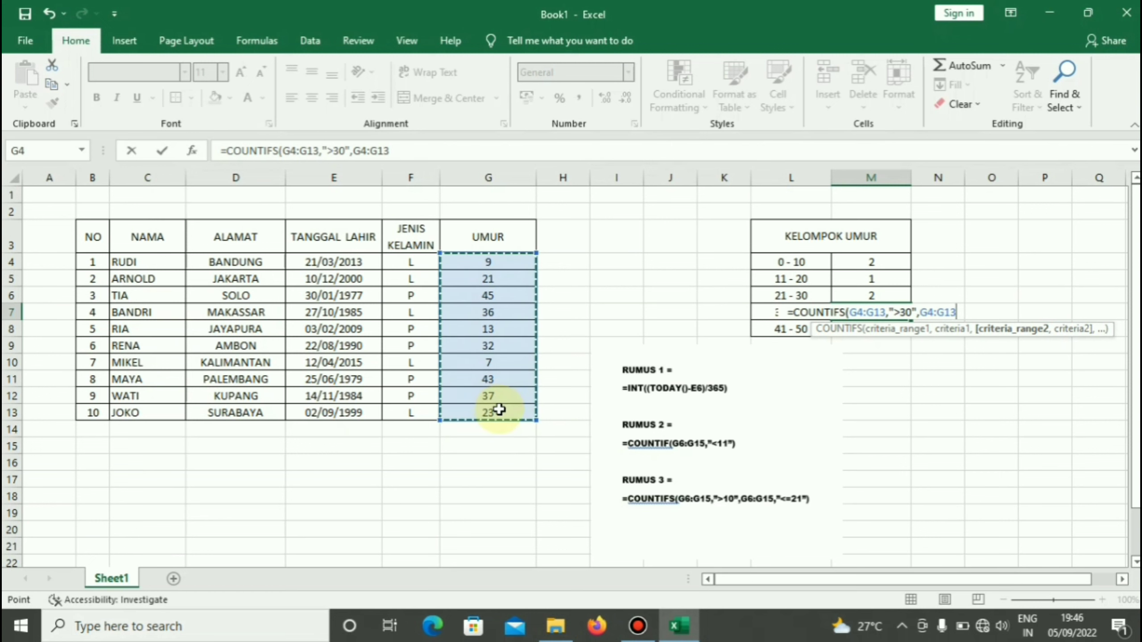
pyautogui.write(',"')
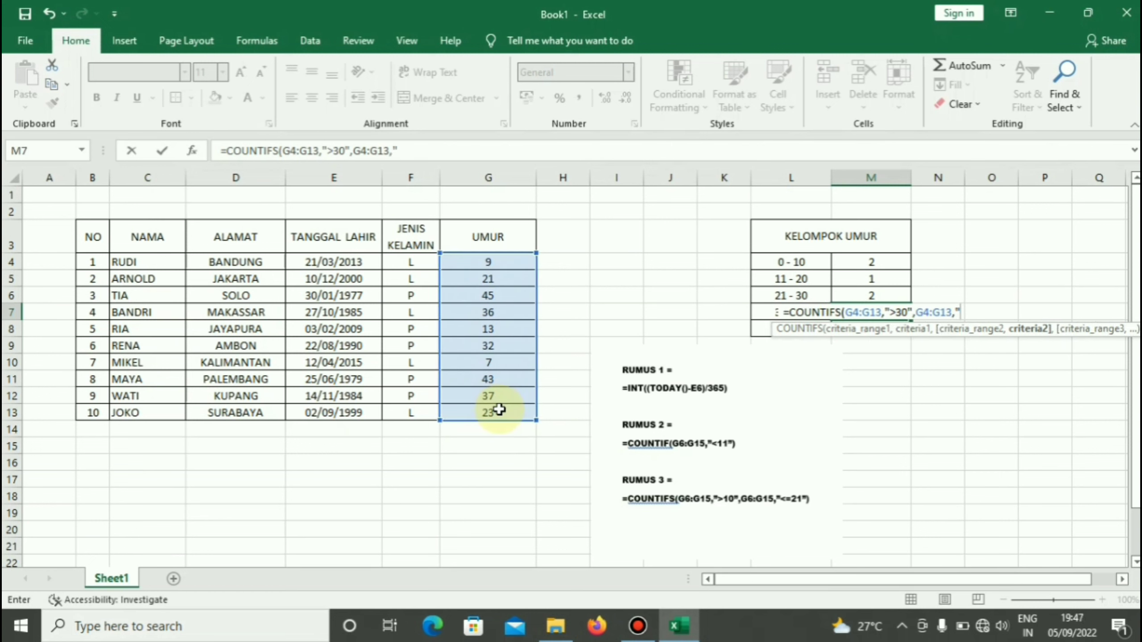
pyautogui.write('<40')
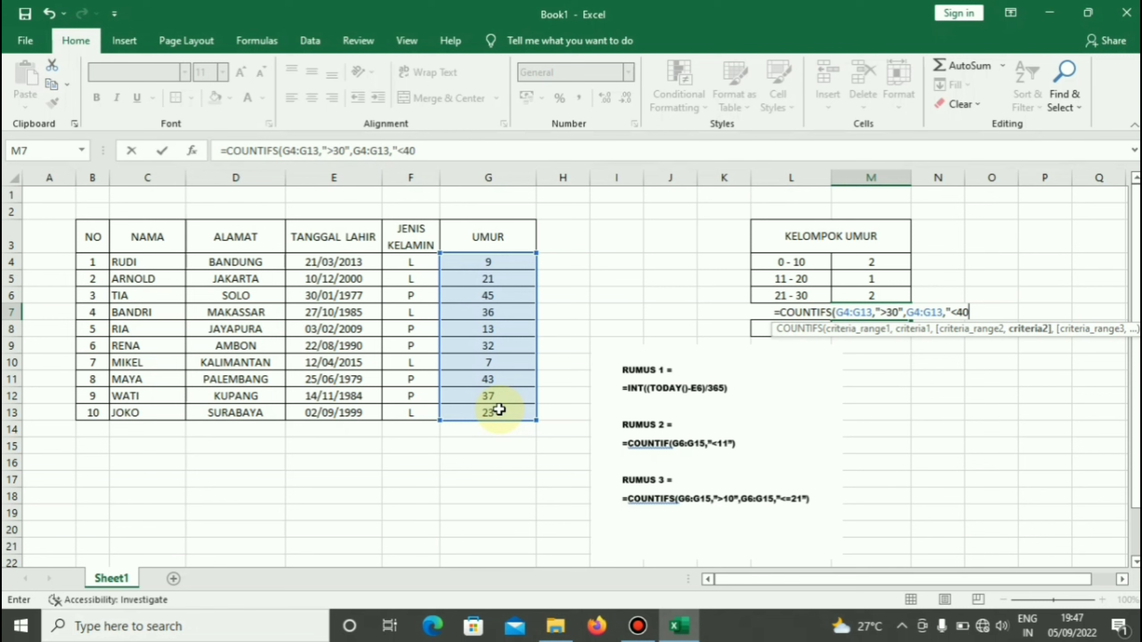
pyautogui.press('BackSpace')
pyautogui.press('BackSpace')
pyautogui.write('=4')
pyautogui.write('0")')
pyautogui.press('Return')
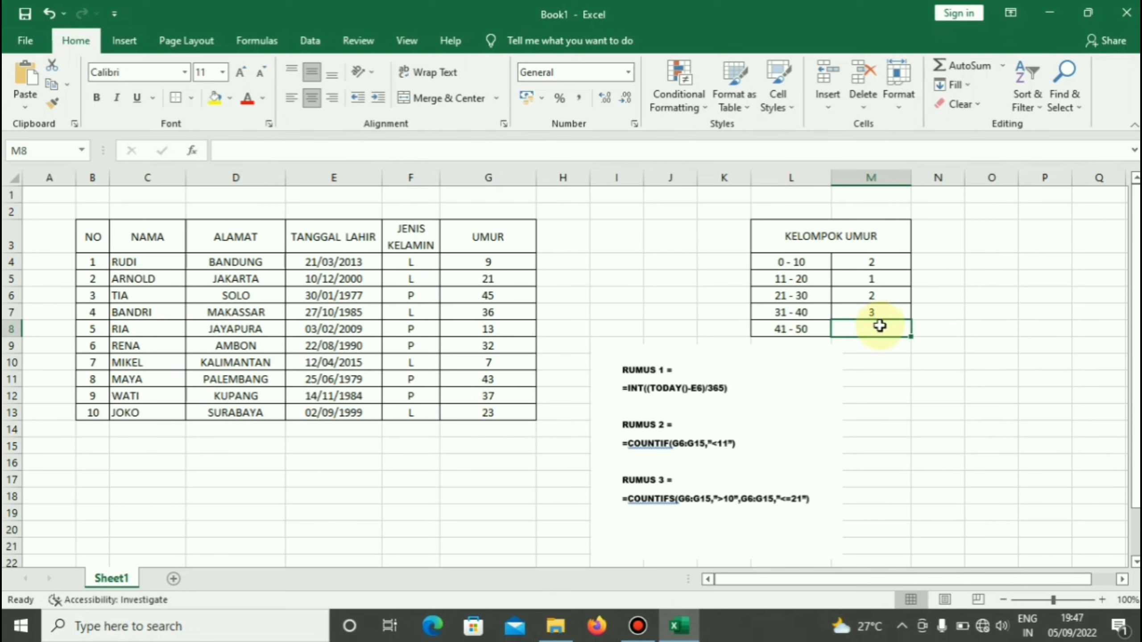
# Step: Enter =COUNTIFS(G4:G13,">40",G4:G13,"<=50") in M8, counting 2 people aged 41 - 50
pyautogui.write('=COUNT')
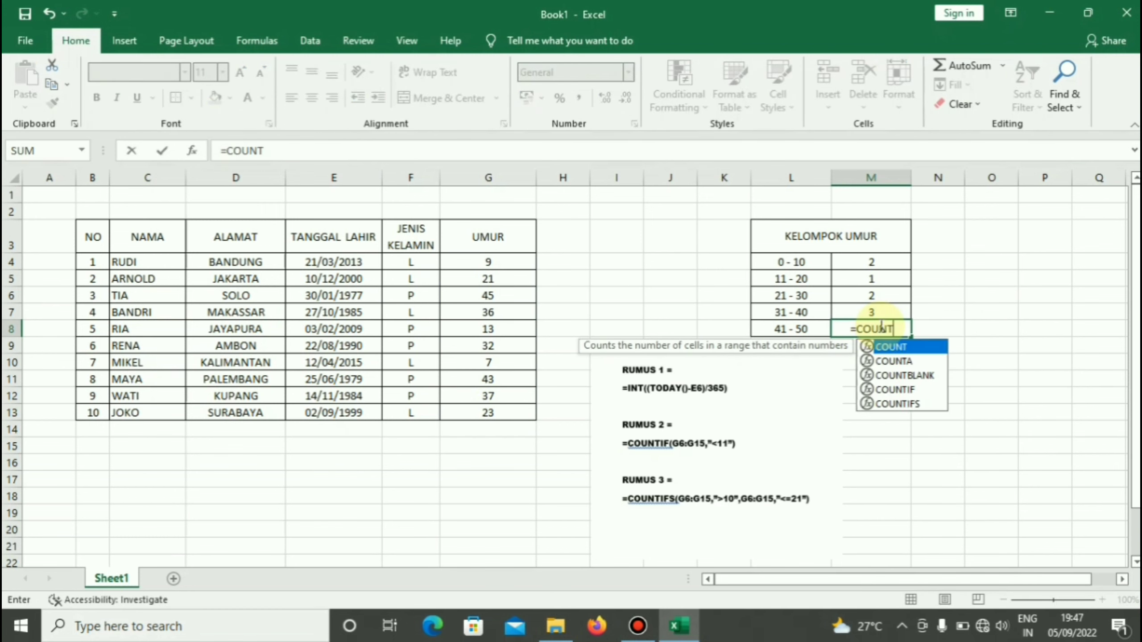
pyautogui.write('IFS(')
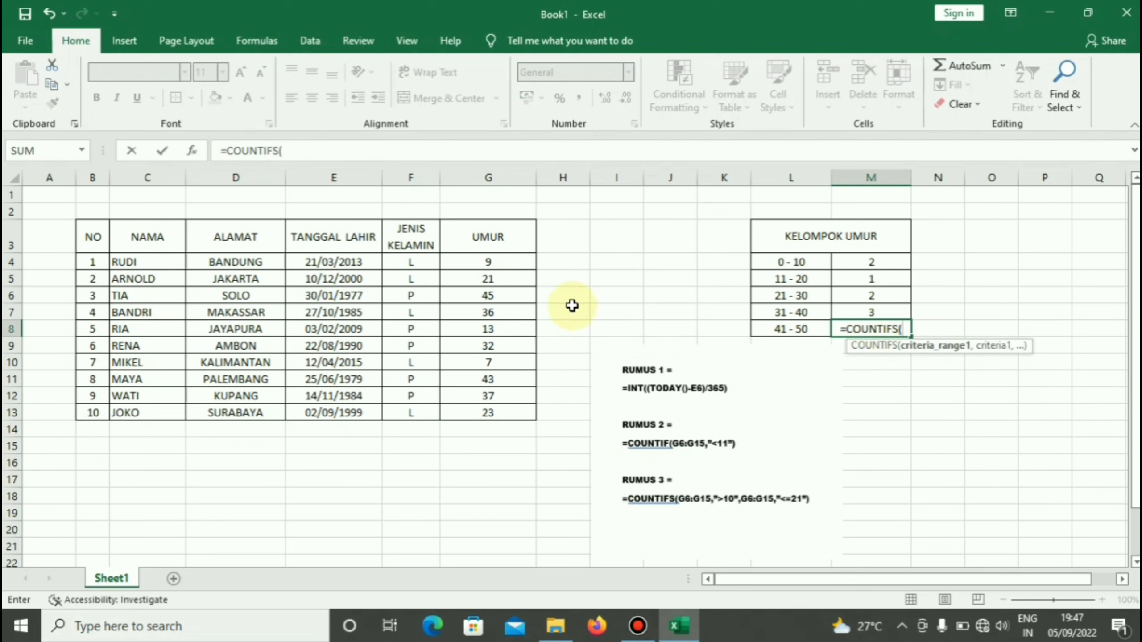
pyautogui.click(517, 260)
pyautogui.moveTo(517, 259); pyautogui.dragTo(516, 410)
pyautogui.write(',')
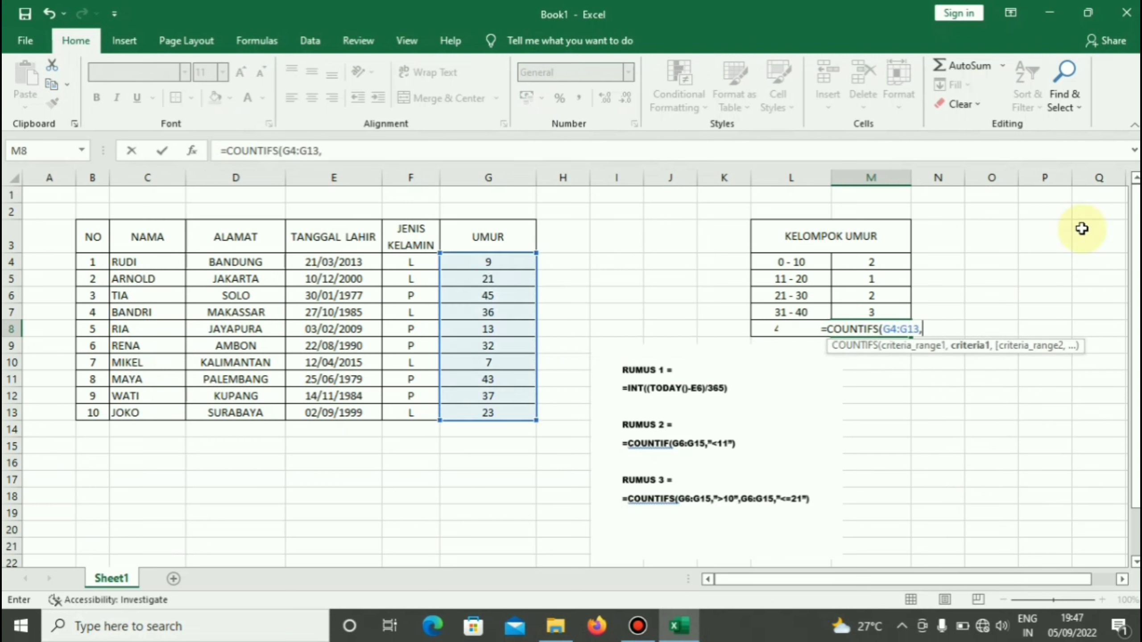
pyautogui.write('">')
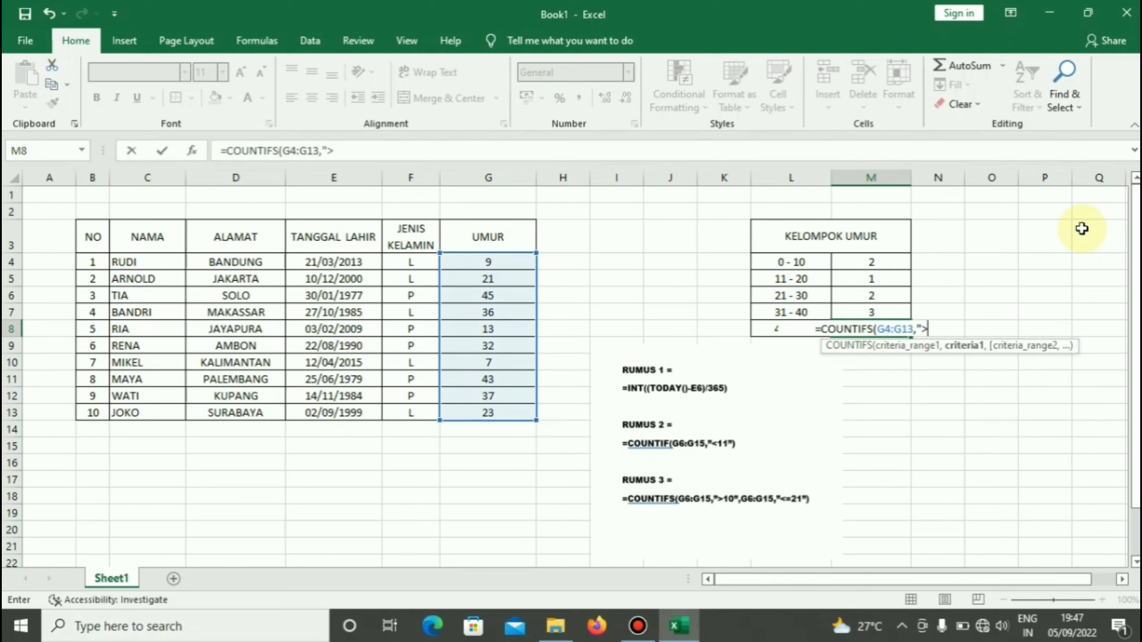
pyautogui.write('40')
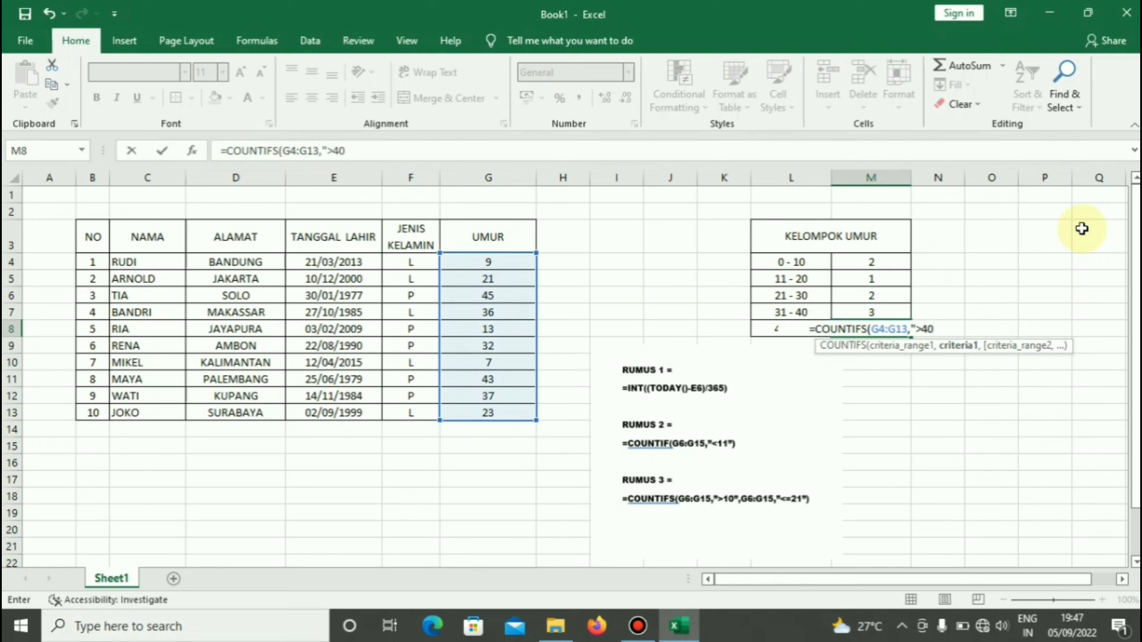
pyautogui.write('",')
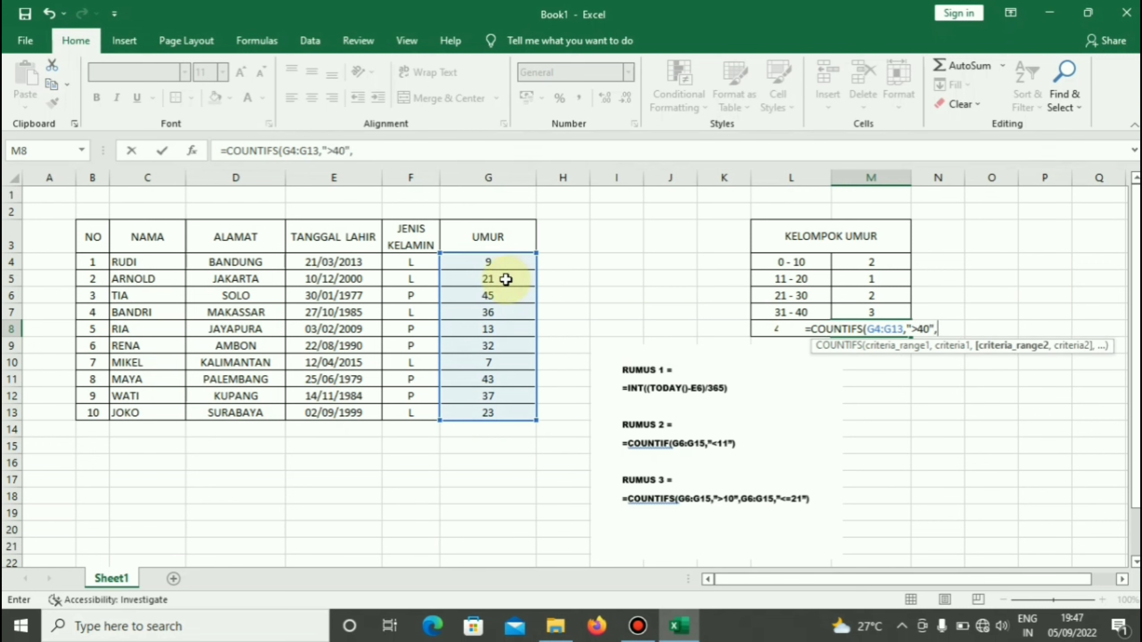
pyautogui.moveTo(490, 262); pyautogui.dragTo(505, 408)
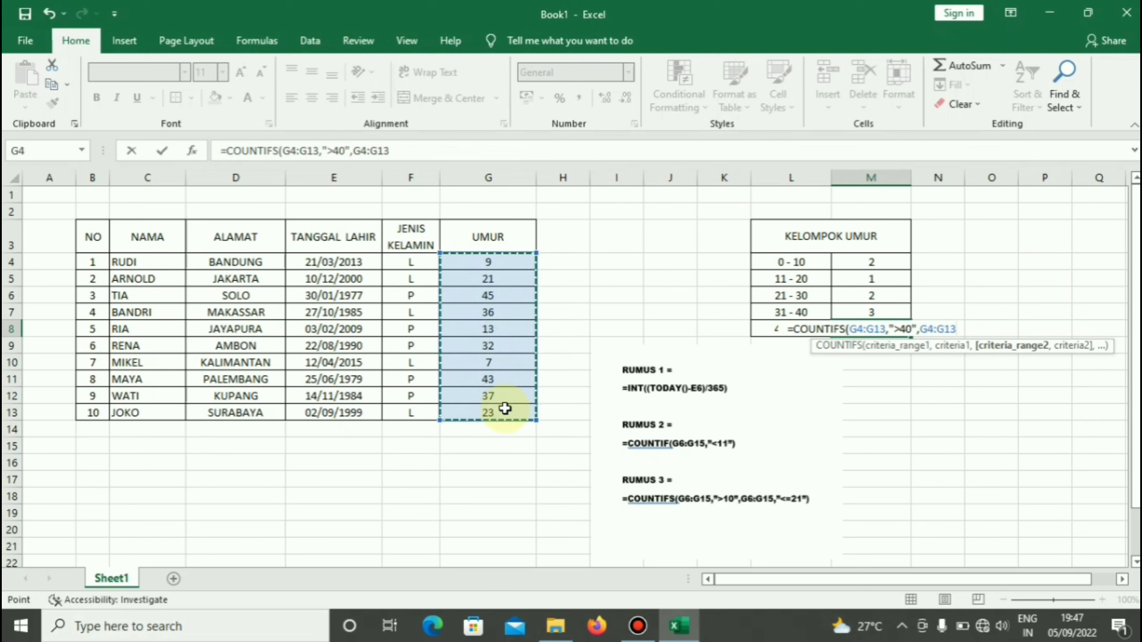
pyautogui.write(',"<')
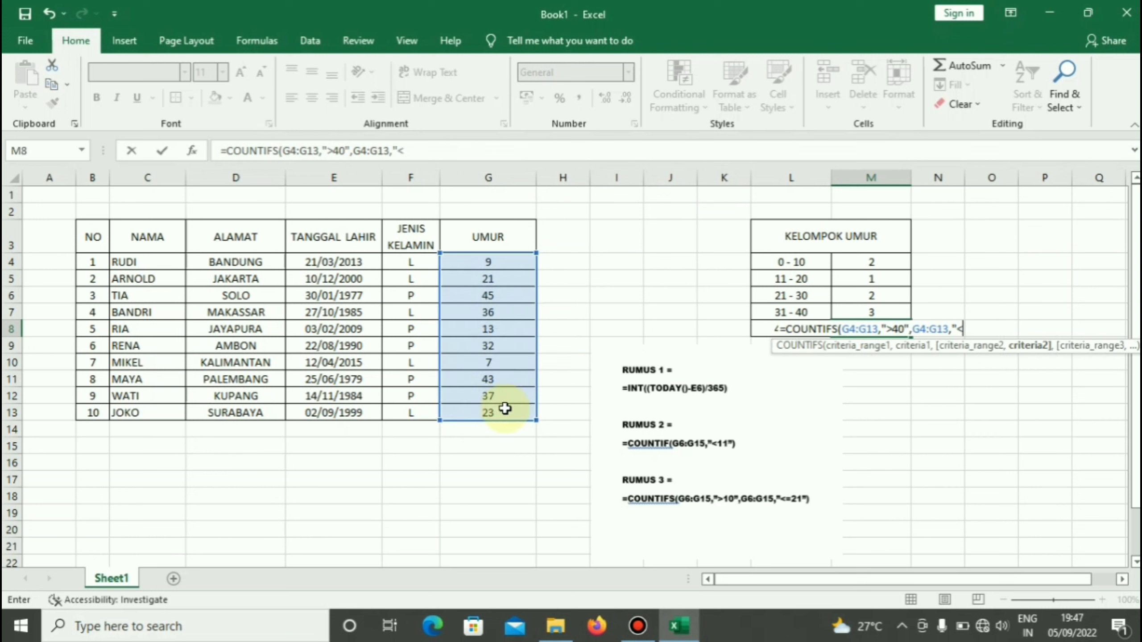
pyautogui.write('=5')
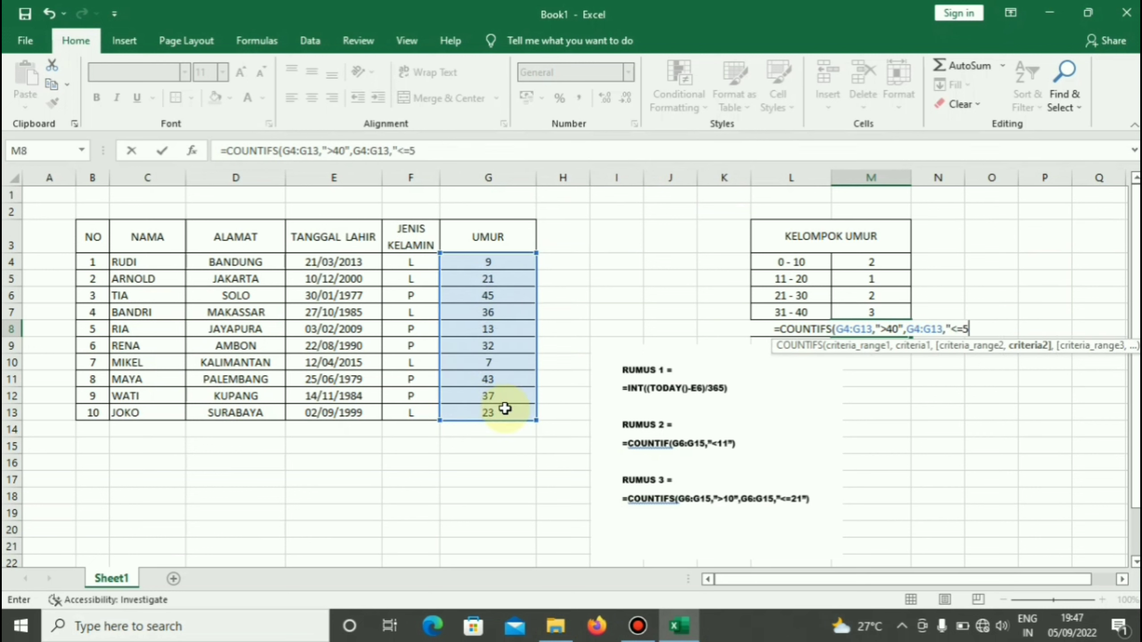
pyautogui.write('0"')
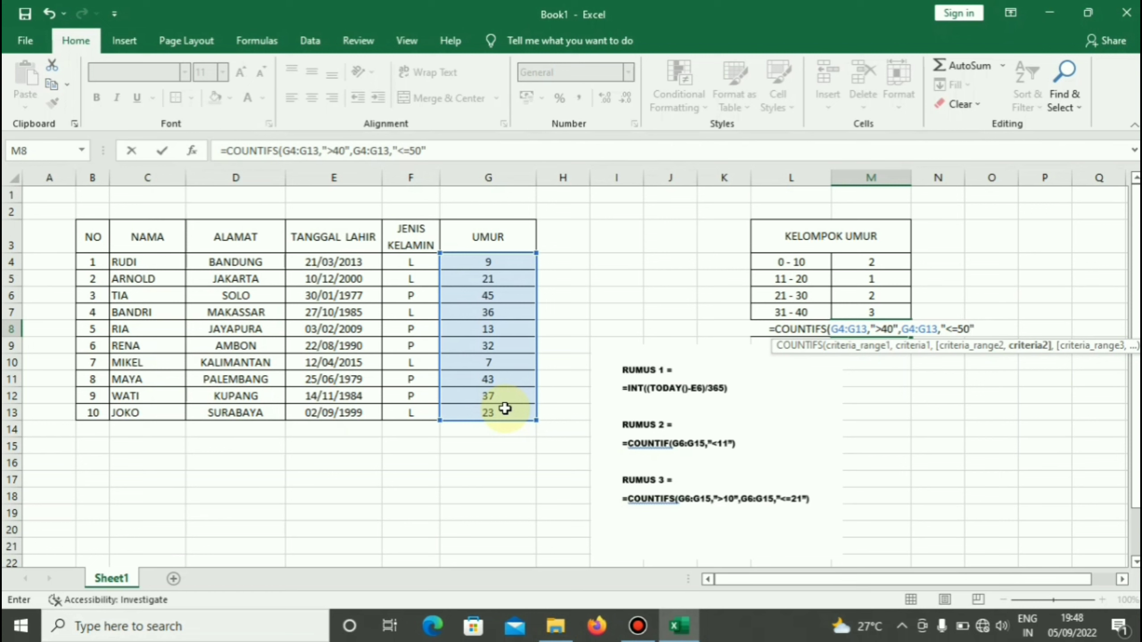
pyautogui.write(')')
pyautogui.press('Return')
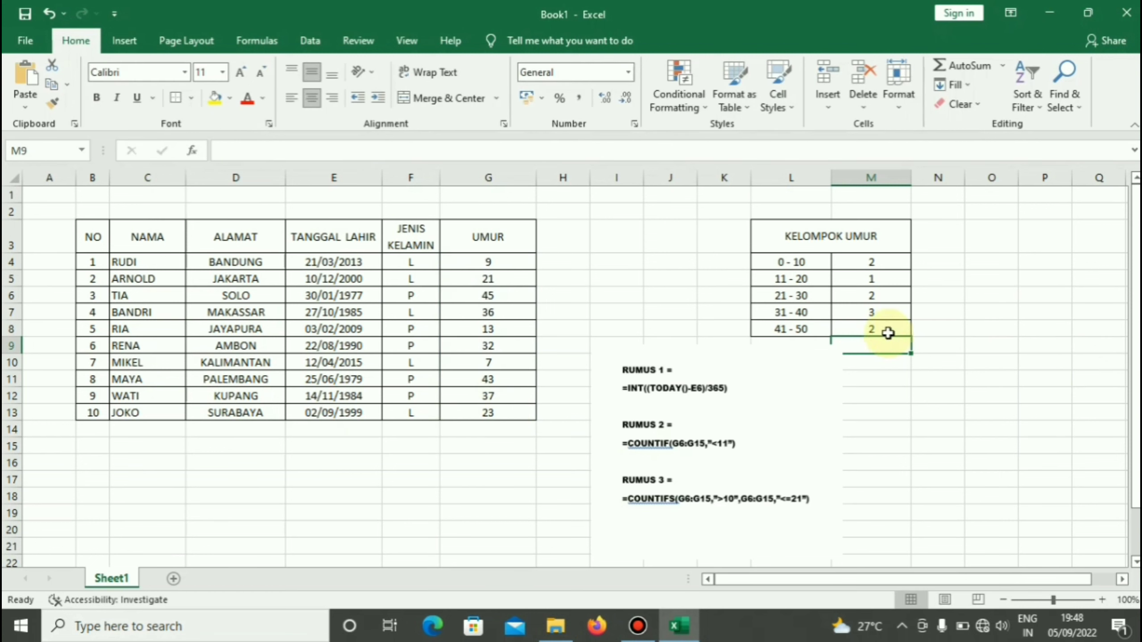
pyautogui.click(888, 330)
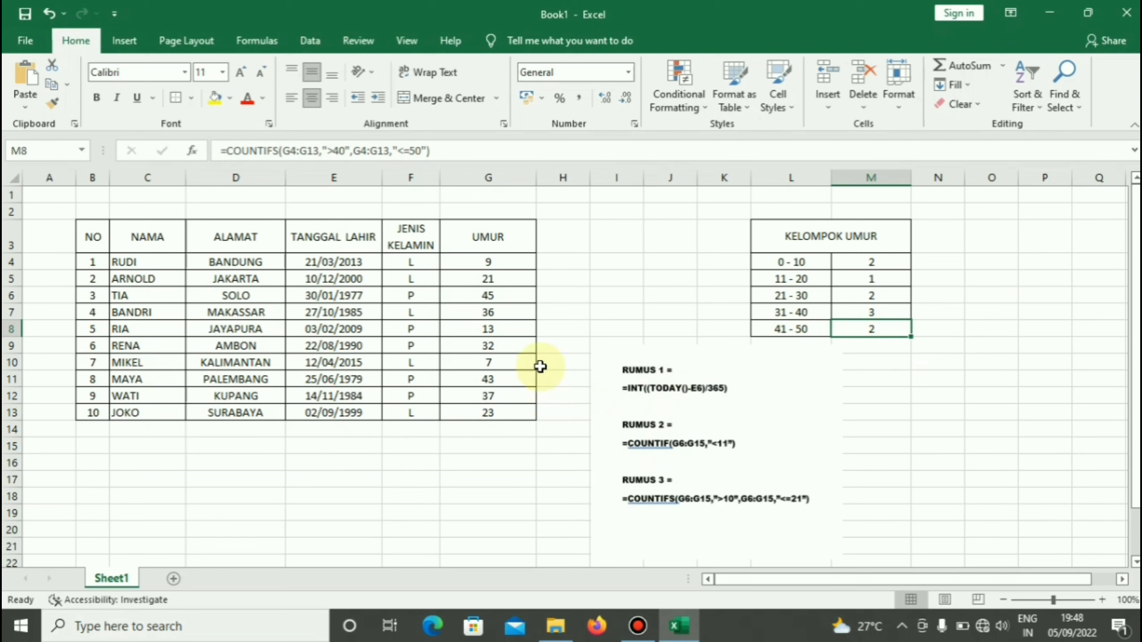